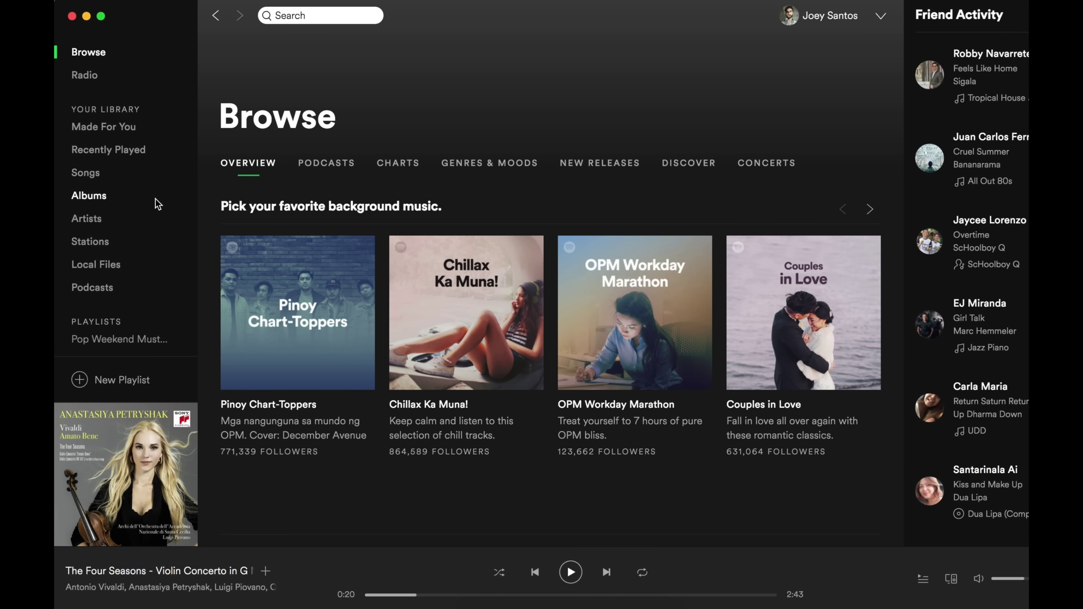
Switch to the Soundiiz Playlists library and browse its 139 playlists from three connected platforms
scroll(158, 204, "down", 5)
scroll(212, 279, "down", 20)
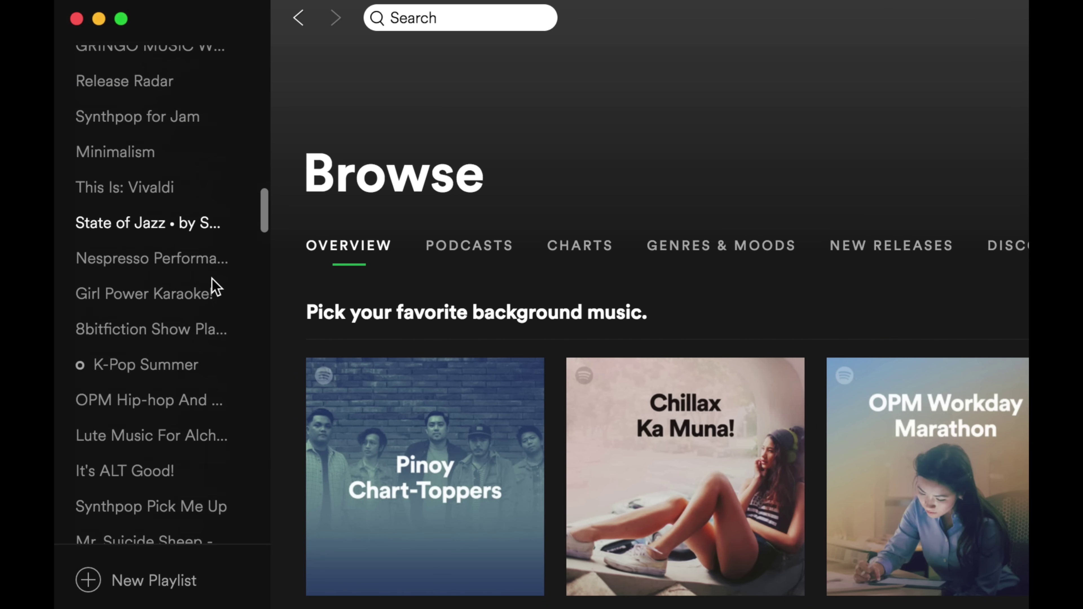
scroll(211, 278, "up", 20)
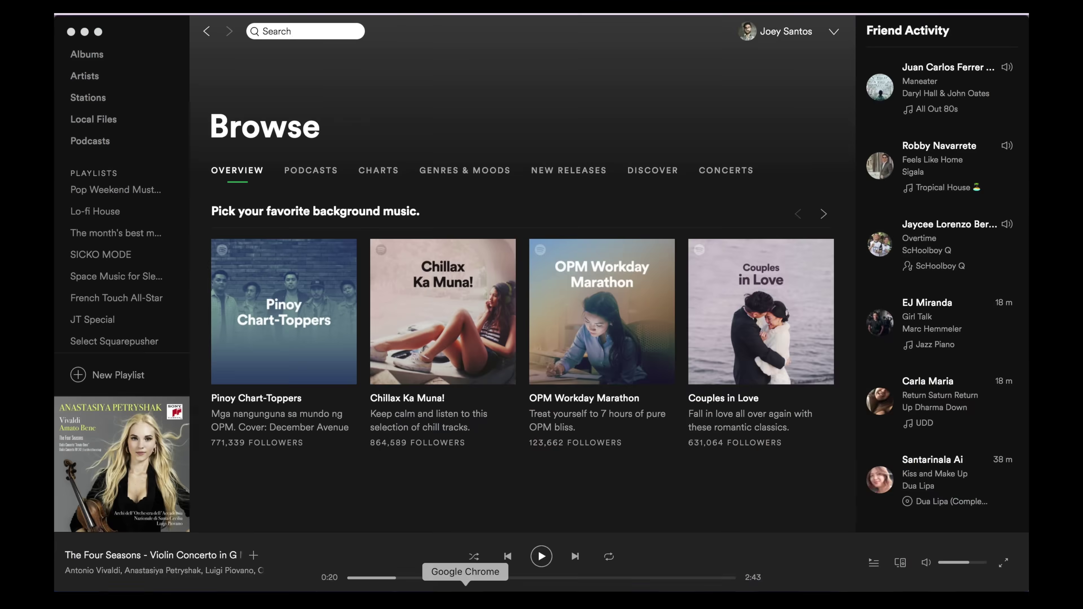
left_click(460, 597)
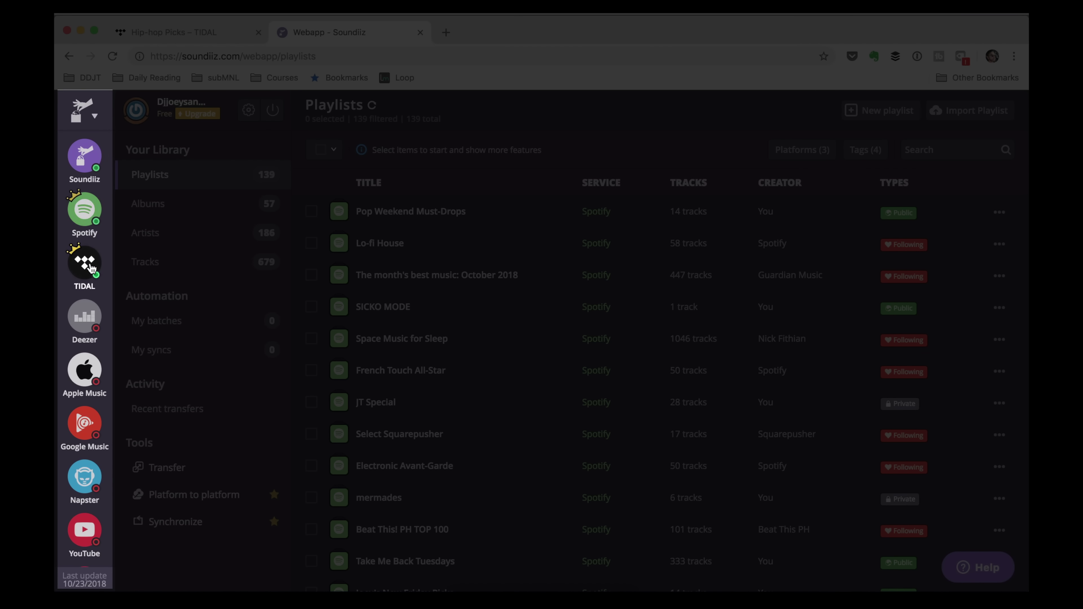
scroll(95, 337, "down", 1)
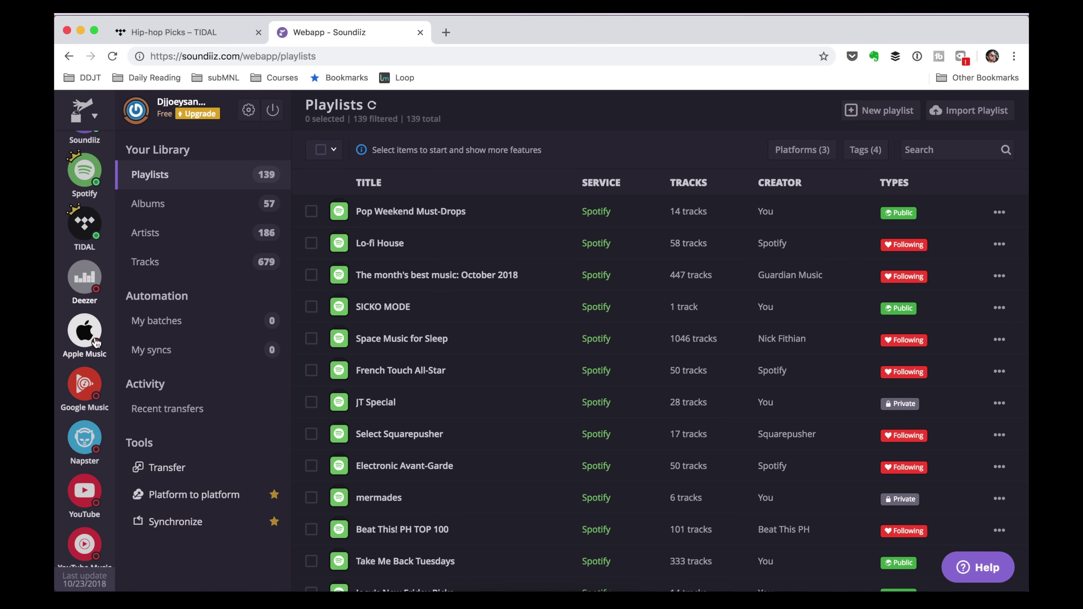
scroll(96, 343, "down", 4)
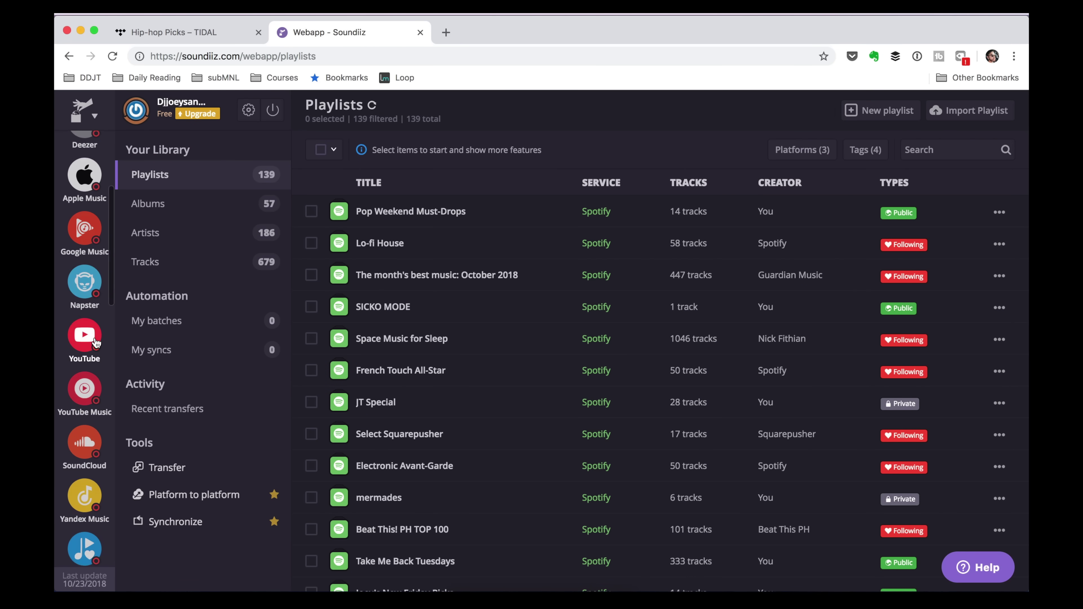
scroll(95, 343, "down", 4)
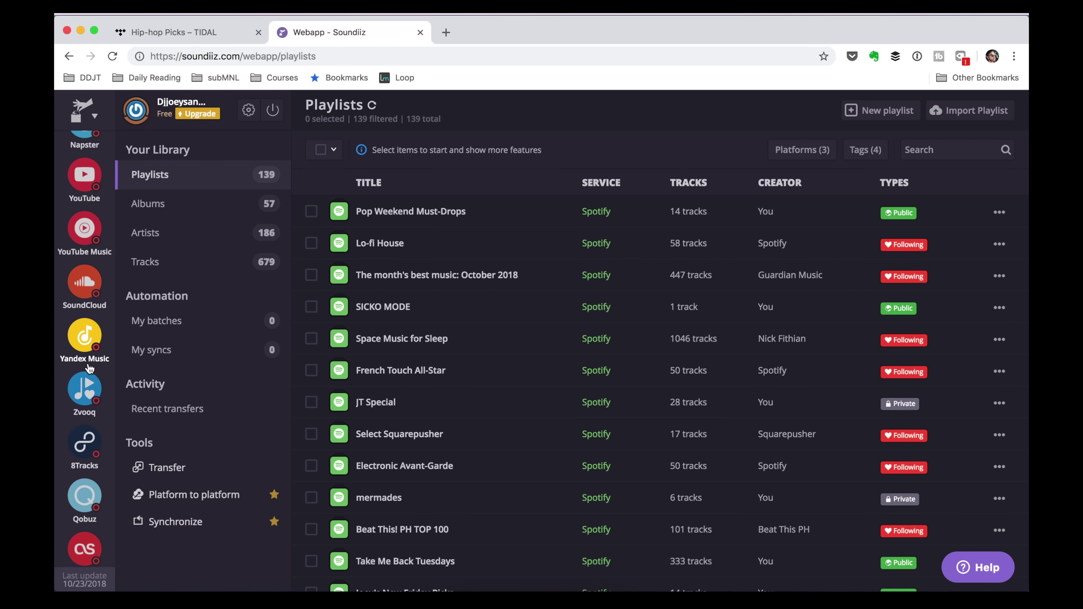
scroll(88, 368, "down", 10)
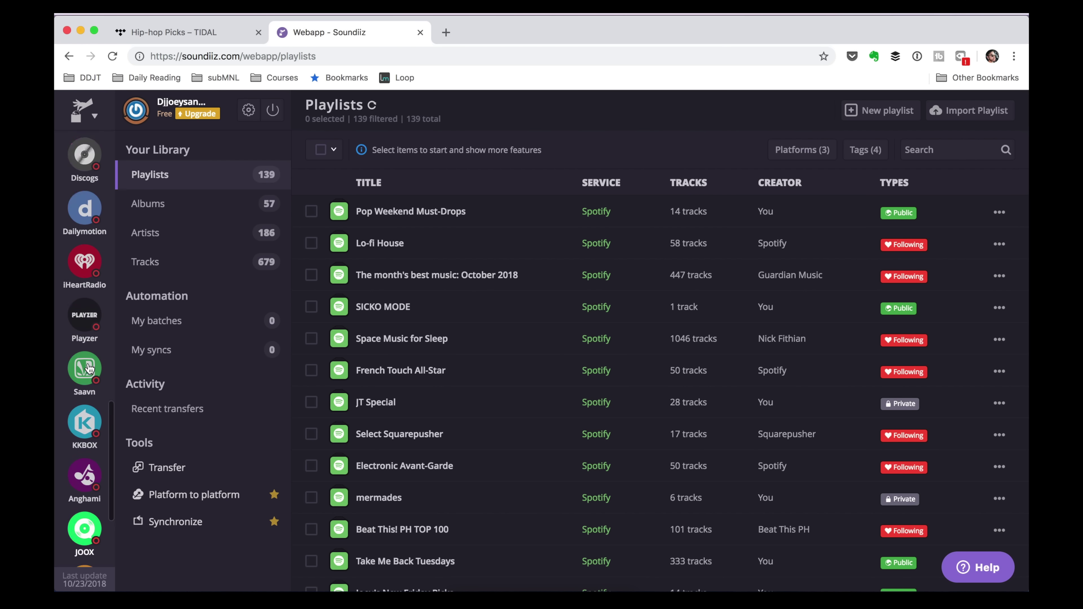
scroll(88, 367, "up", 18)
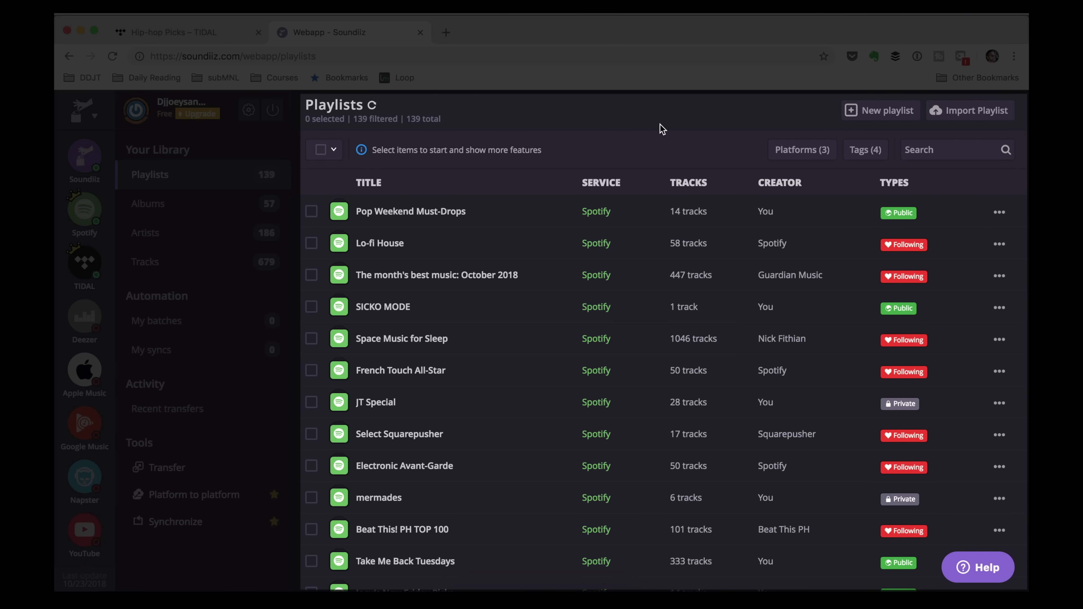
scroll(542, 276, "down", 5)
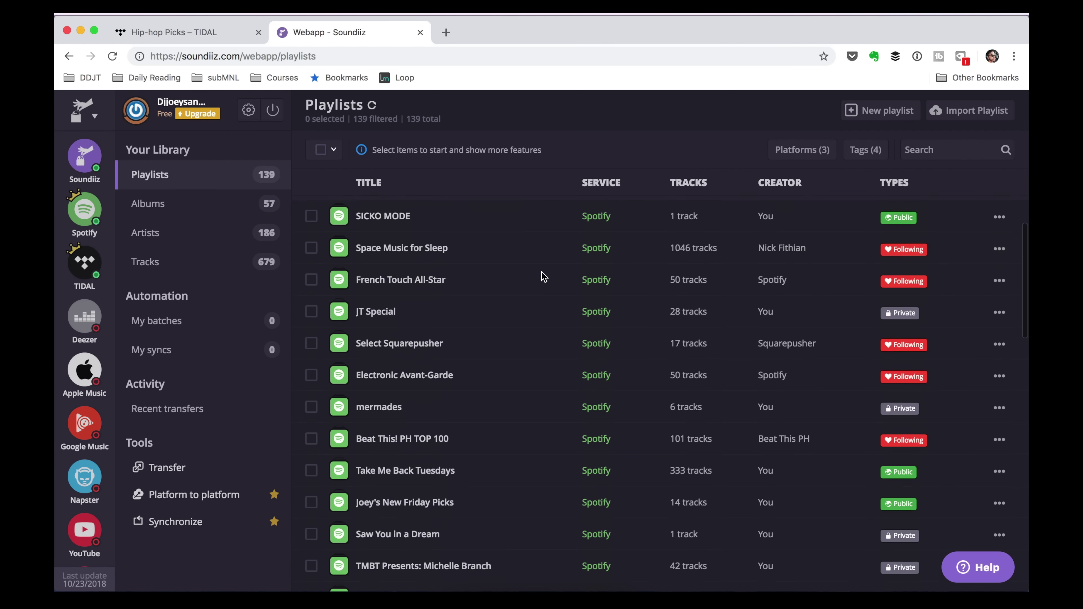
scroll(543, 275, "down", 10)
scroll(542, 276, "up", 15)
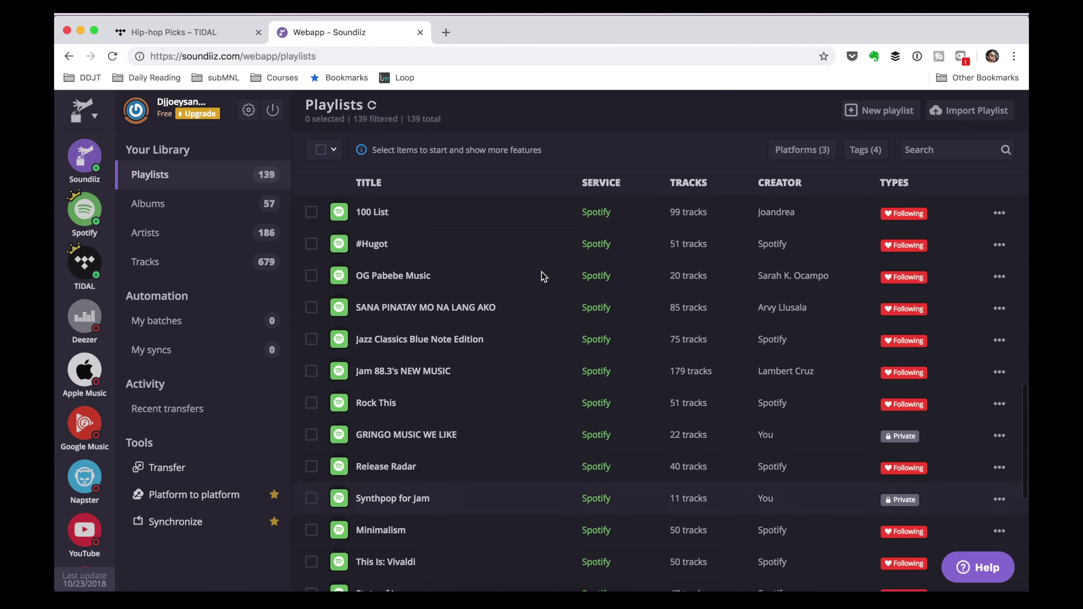
scroll(439, 277, "down", 15)
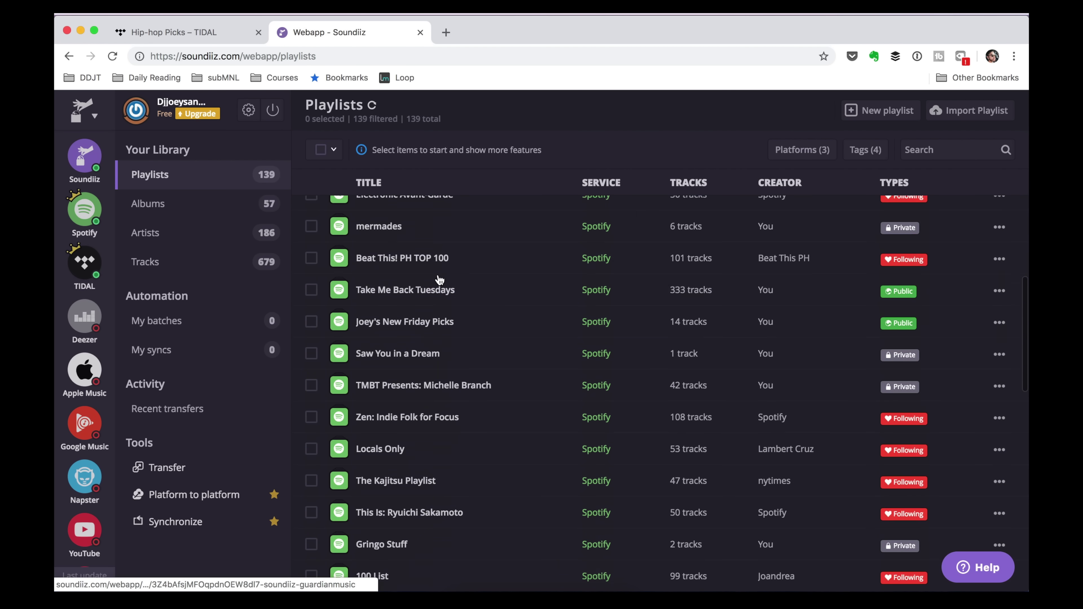
scroll(461, 273, "up", 10)
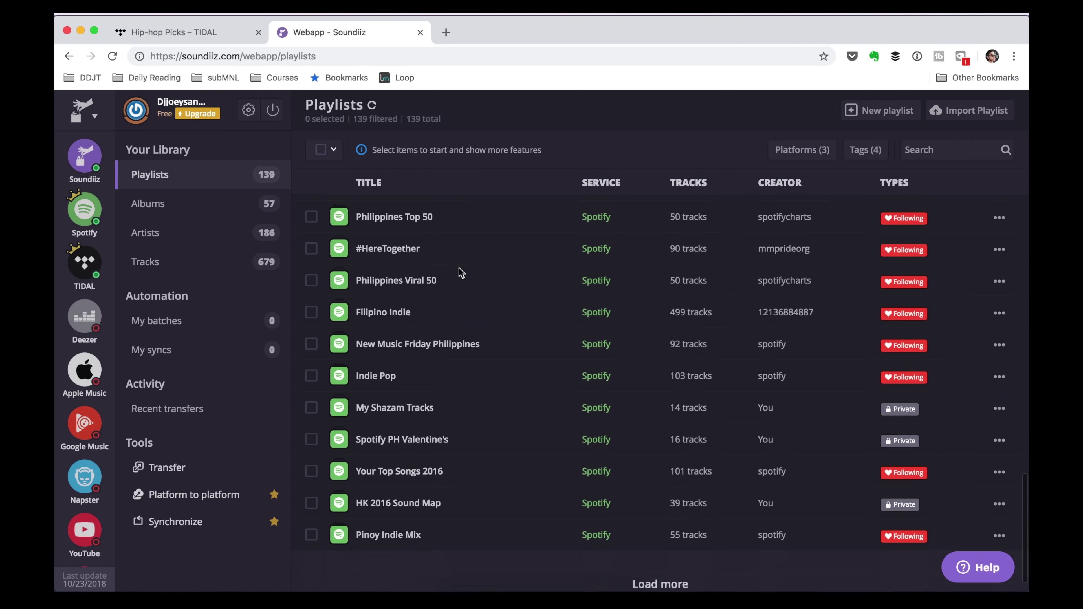
scroll(460, 273, "down", 14)
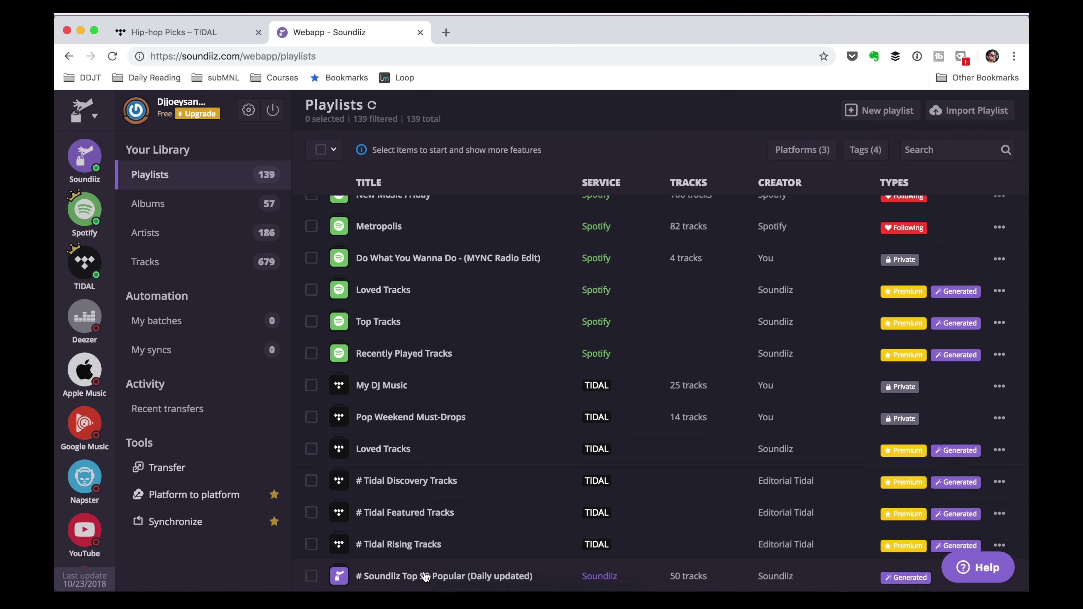
scroll(428, 488, "up", 15)
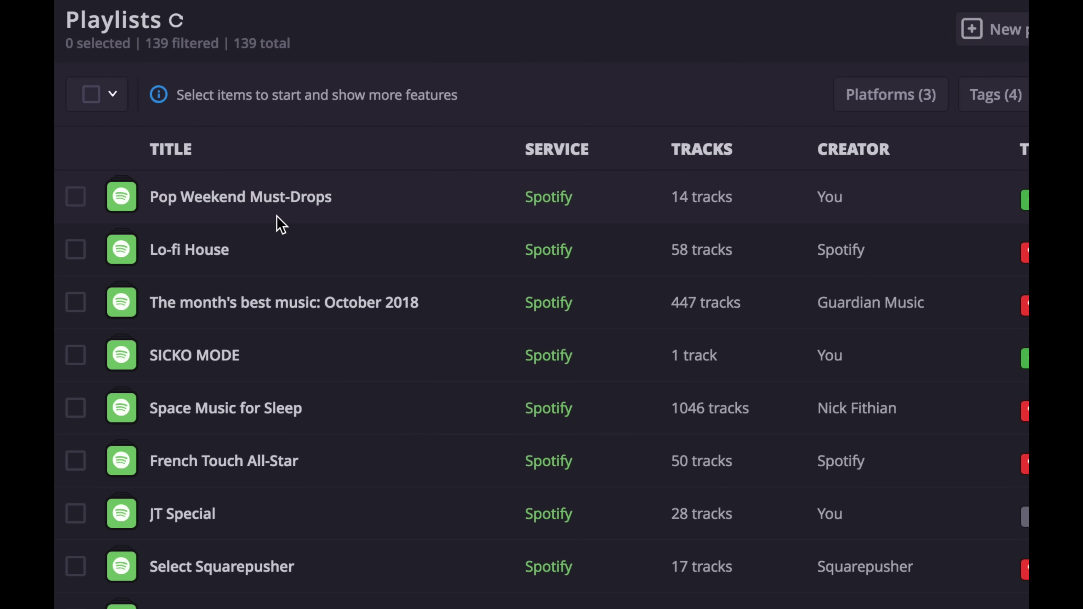
left_click(76, 197)
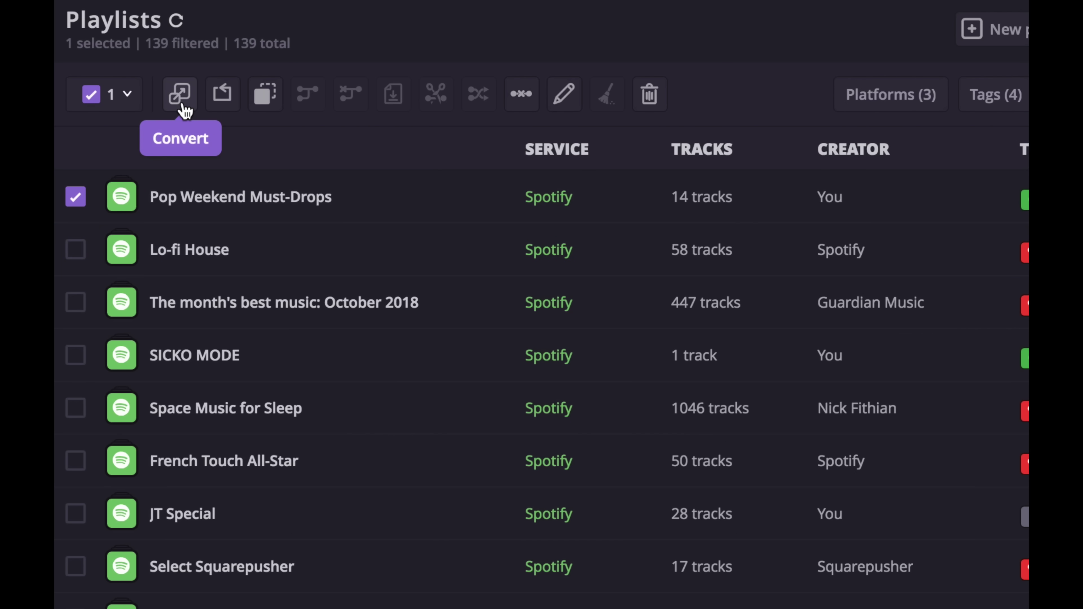
Start converting Pop Weekend Must-Drops, keeping its title, to reach its 14-track list
left_click(181, 102)
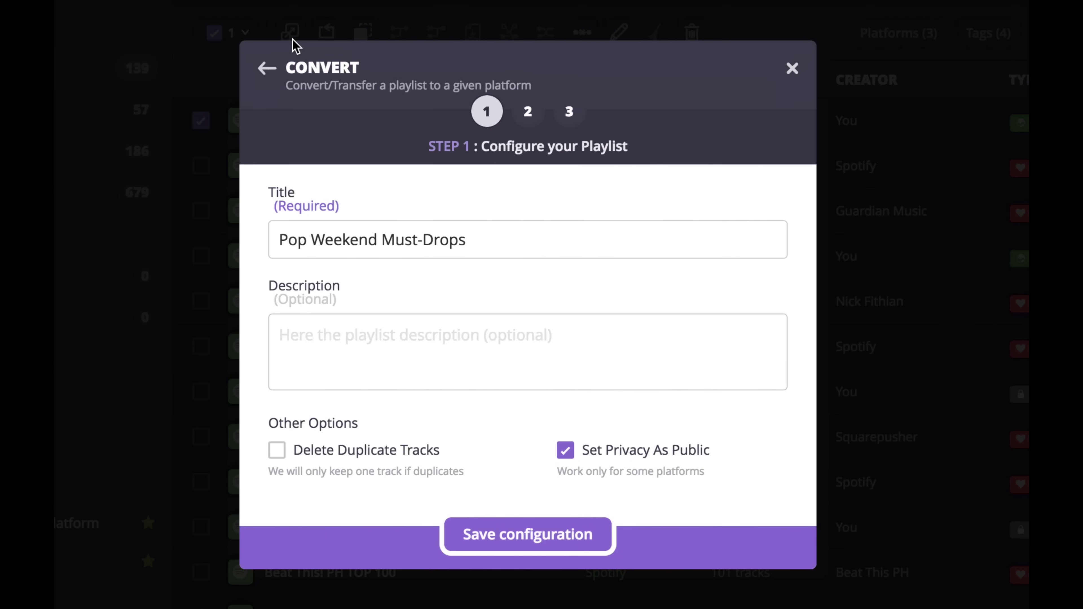
left_click(530, 246)
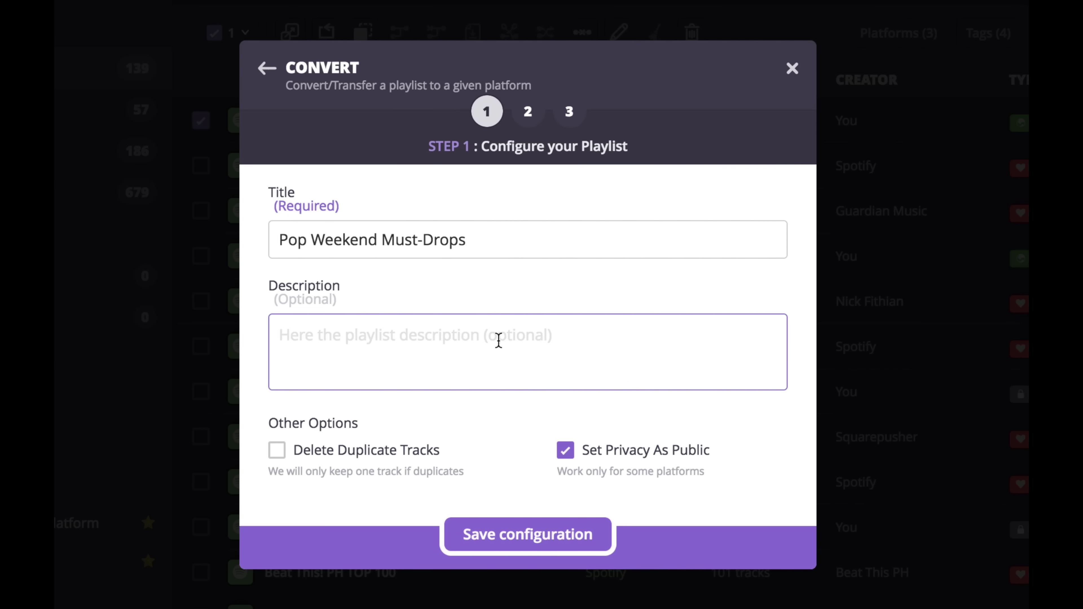
left_click(538, 535)
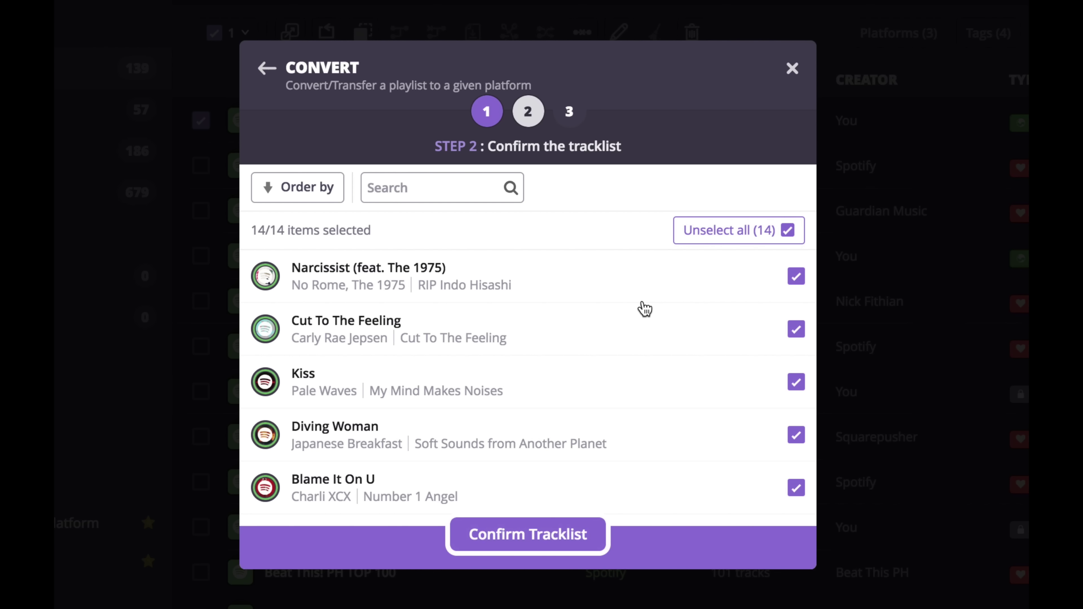
Confirm all 14 Pop Weekend Must-Drops tracks and convert them into a new TIDAL playlist
left_click(553, 533)
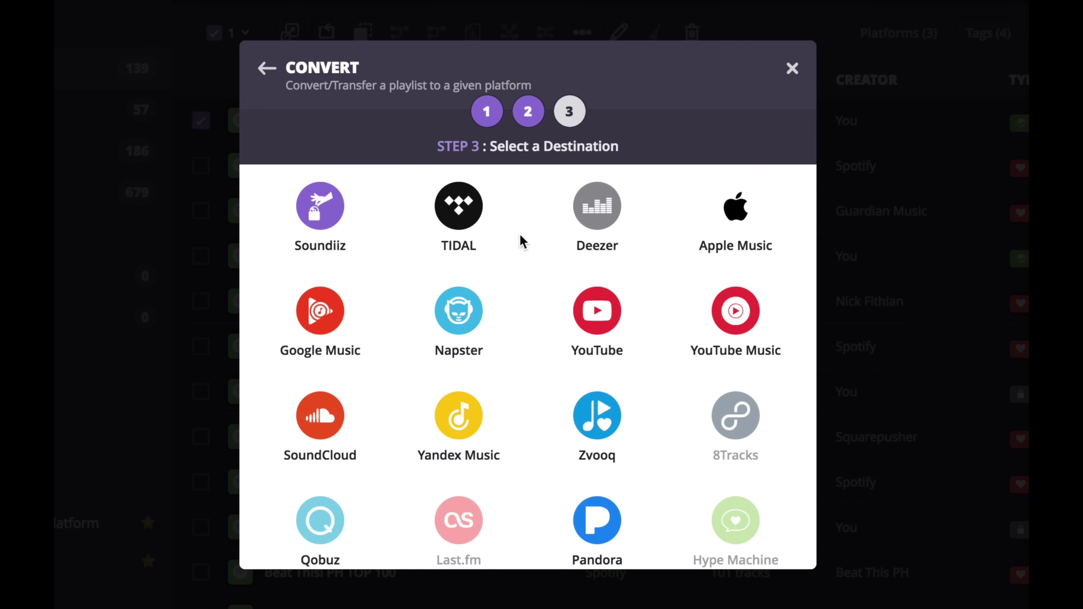
left_click(466, 218)
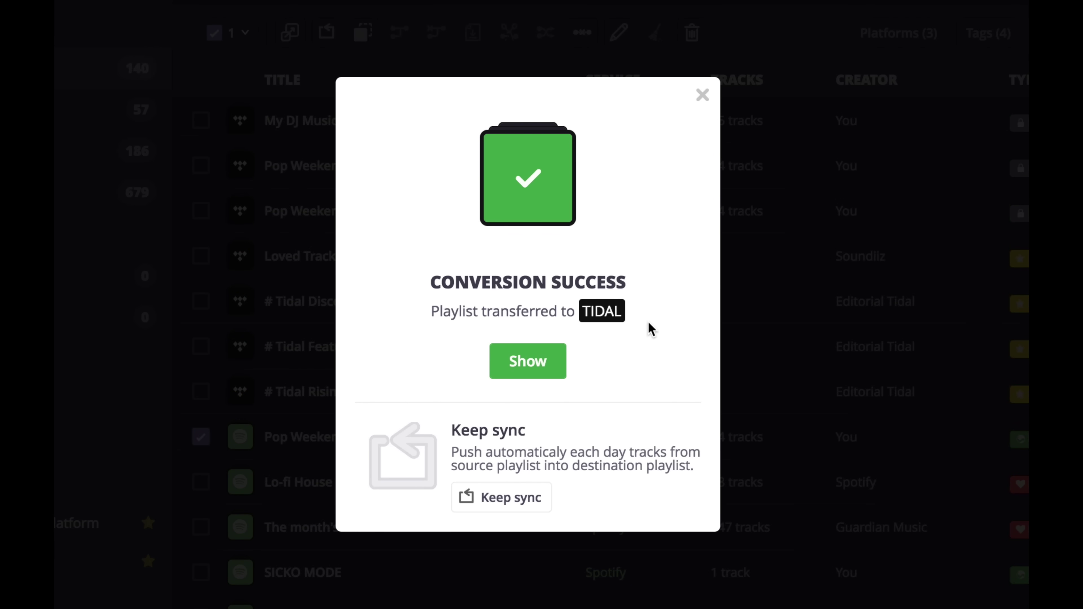
left_click(531, 364)
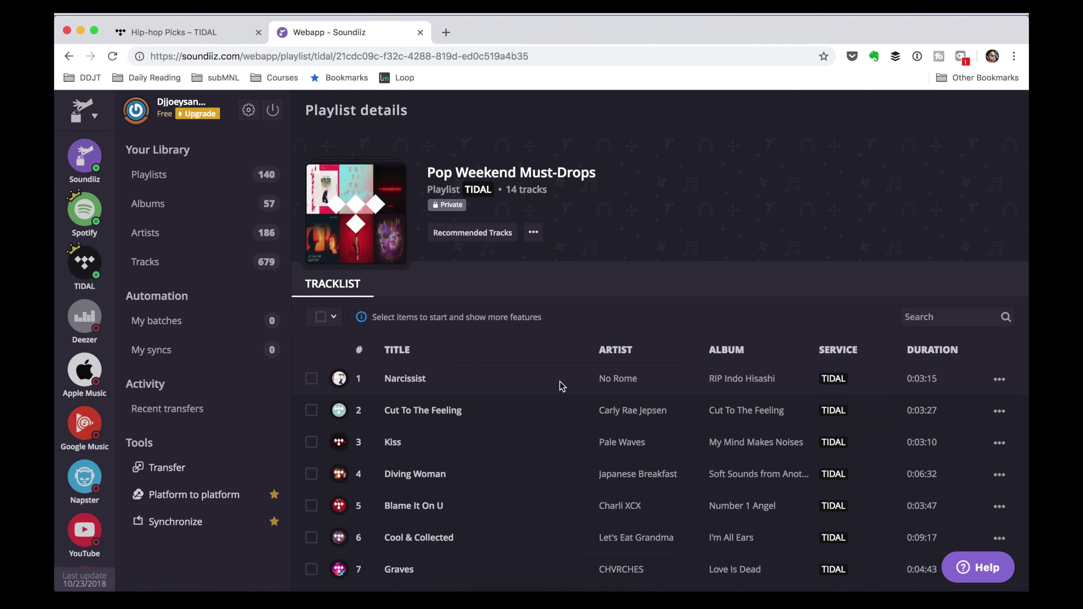
Scroll the new 14-track TIDAL playlist, then go back to the 140-playlist library
scroll(560, 386, "down", 5)
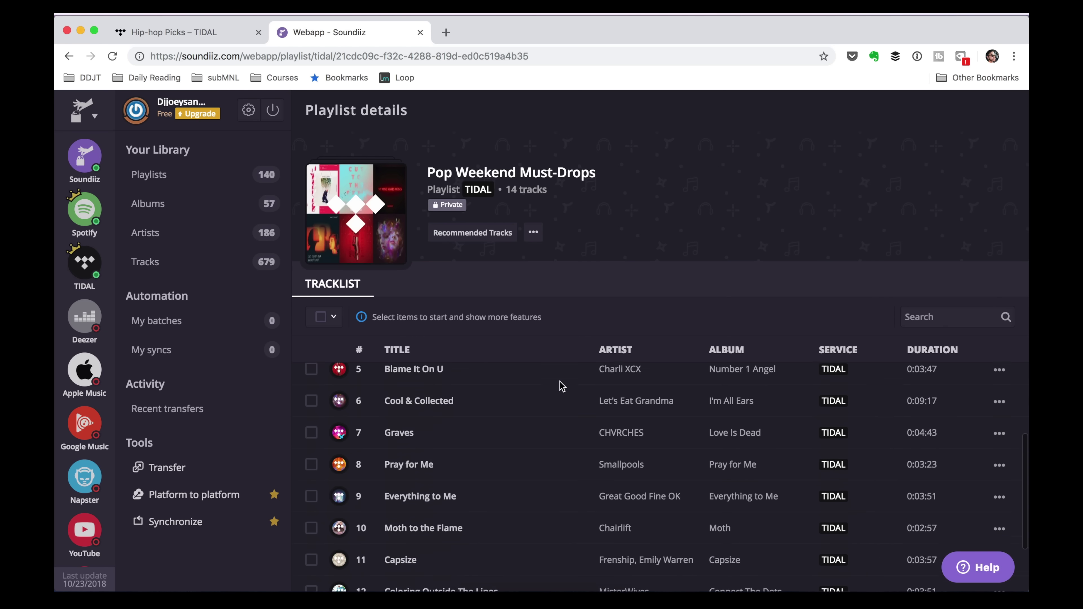
scroll(554, 400, "up", 5)
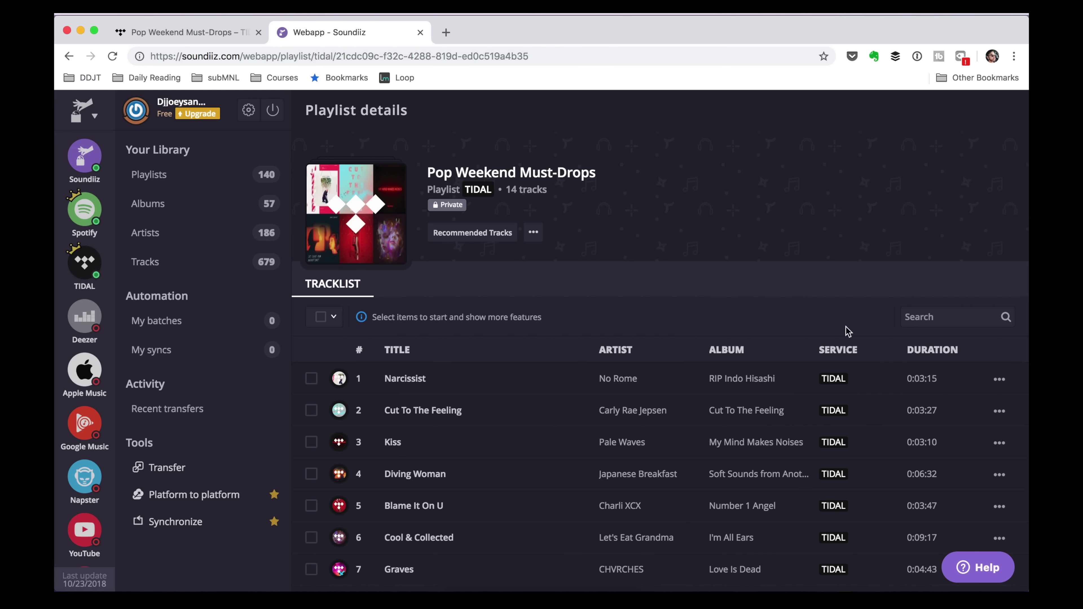
left_click(192, 180)
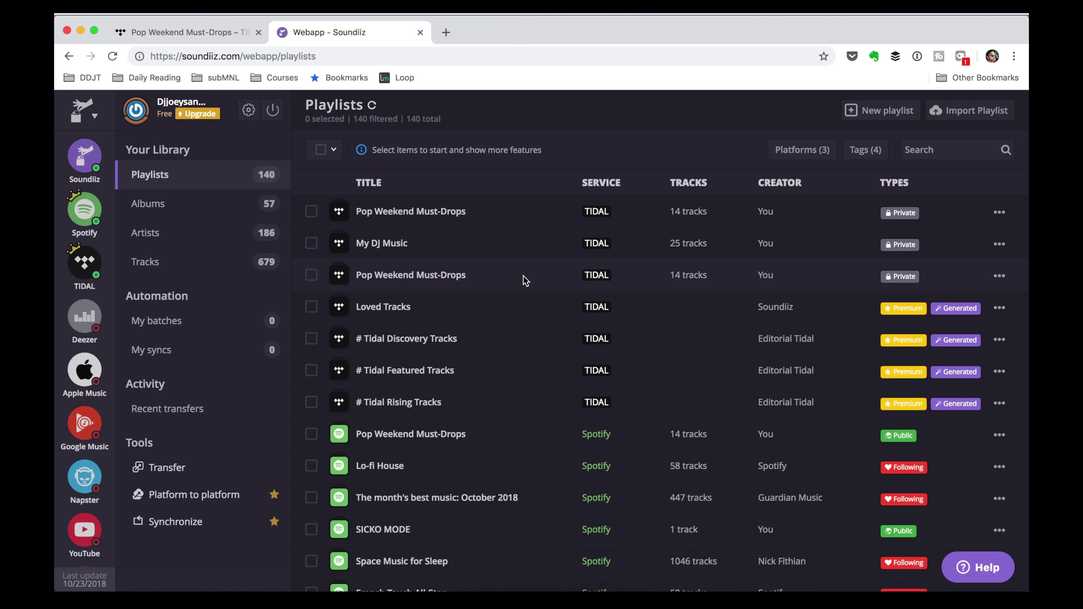
Select JT Special for conversion, keep its settings and confirm its 28 tracks
scroll(526, 280, "down", 8)
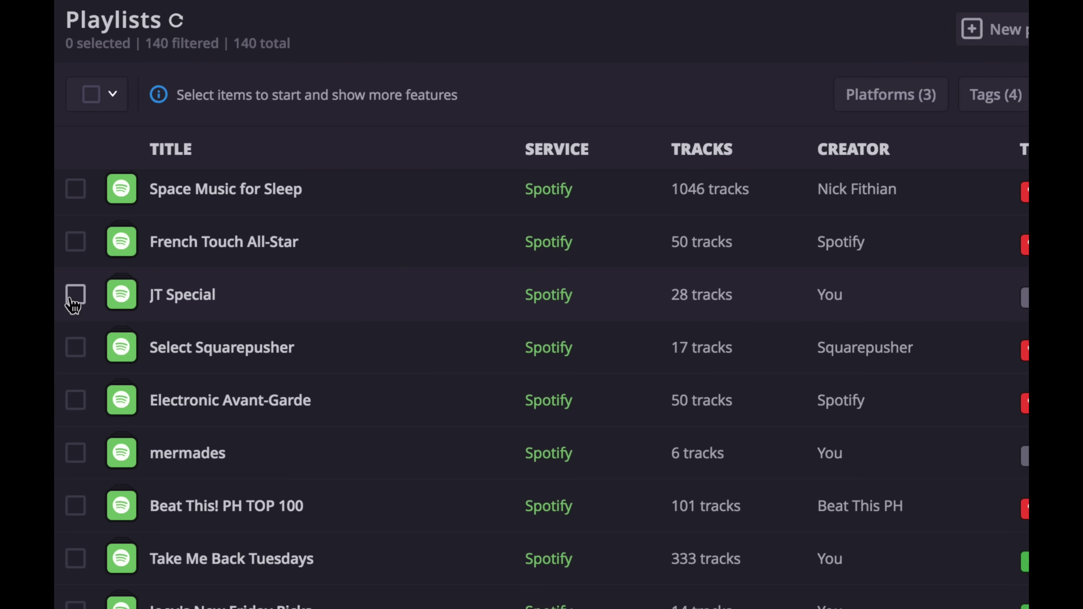
left_click(75, 295)
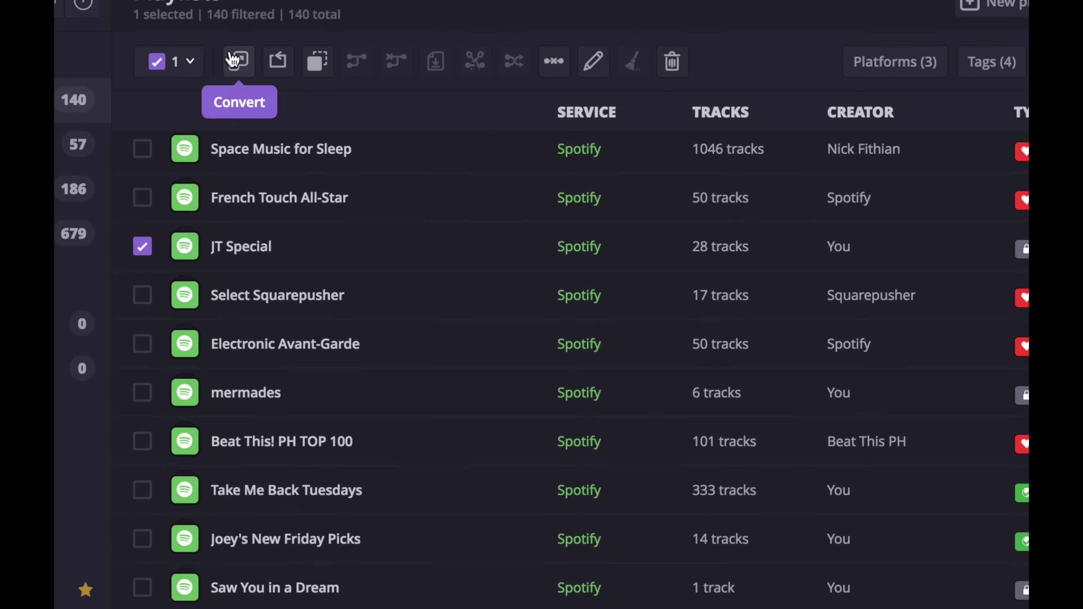
left_click(233, 60)
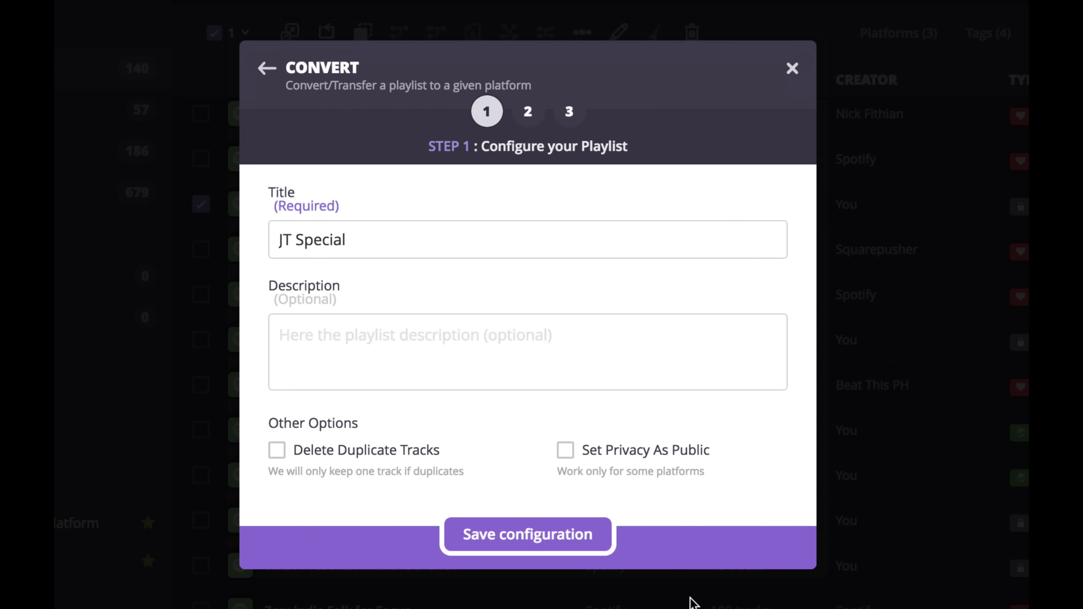
left_click(536, 542)
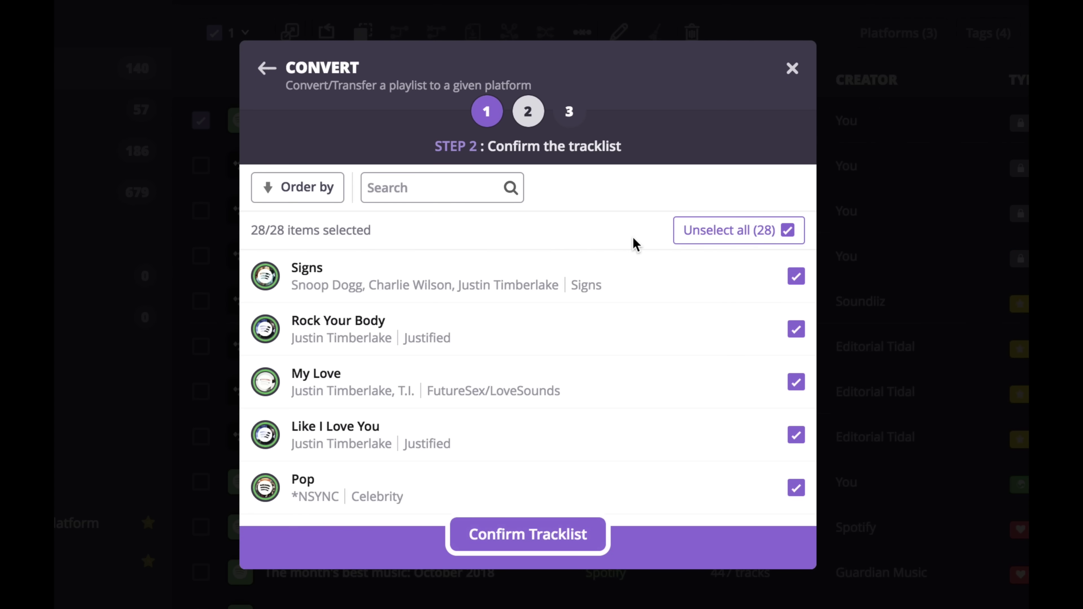
left_click(528, 533)
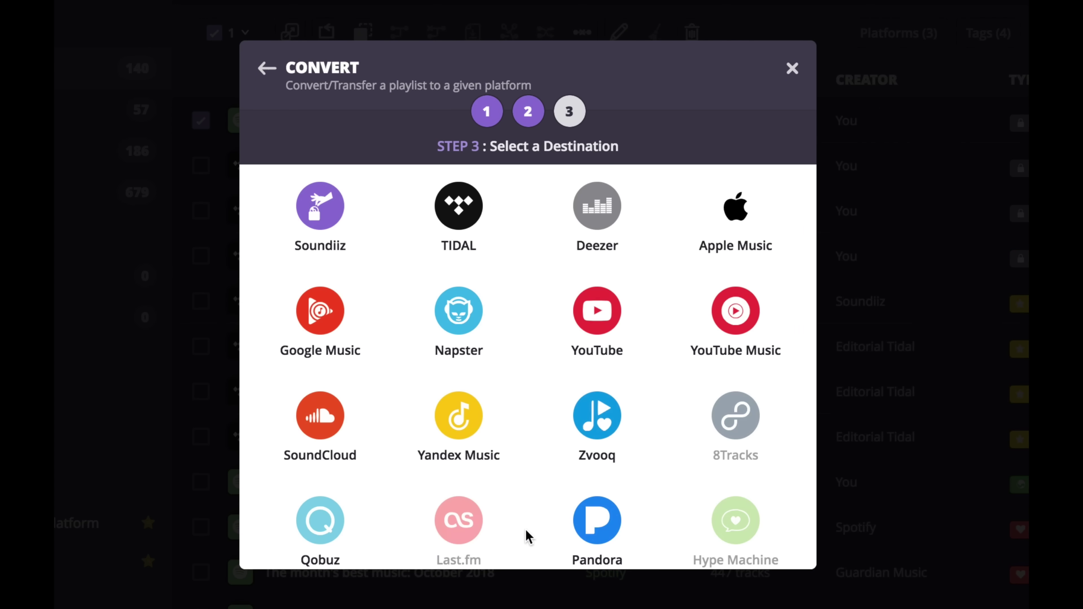
Send JT Special to TIDAL, review the new playlist, and return to the library
left_click(462, 213)
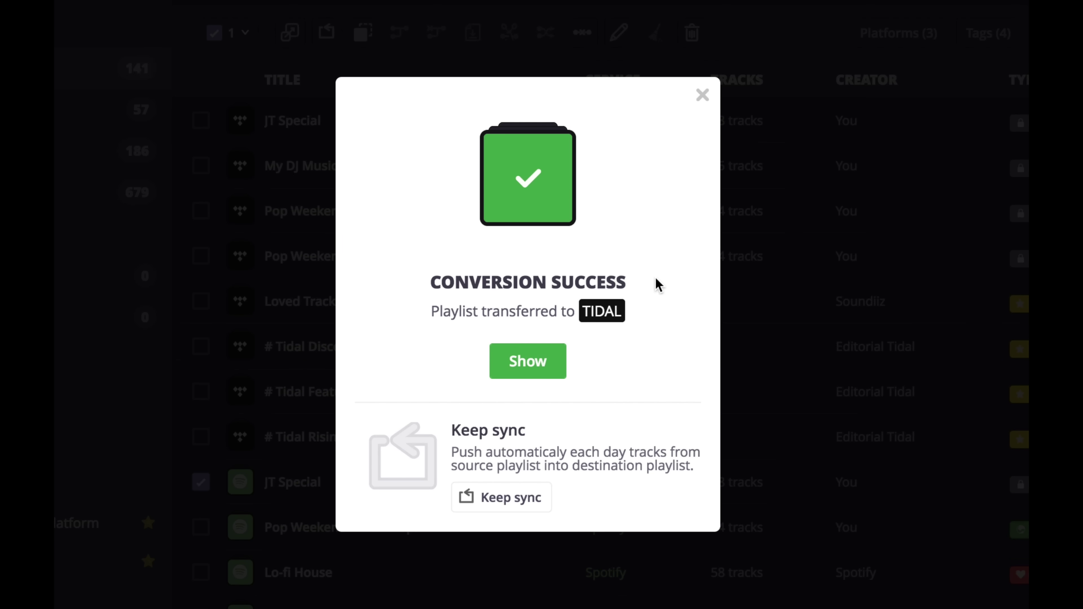
left_click(552, 361)
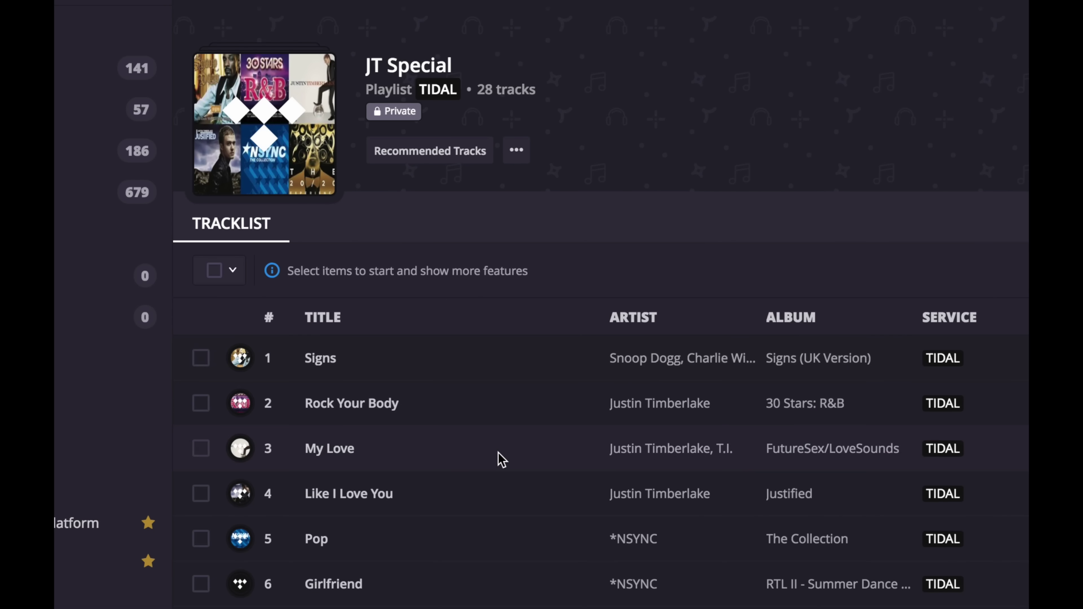
scroll(499, 460, "down", 15)
scroll(501, 459, "down", 5)
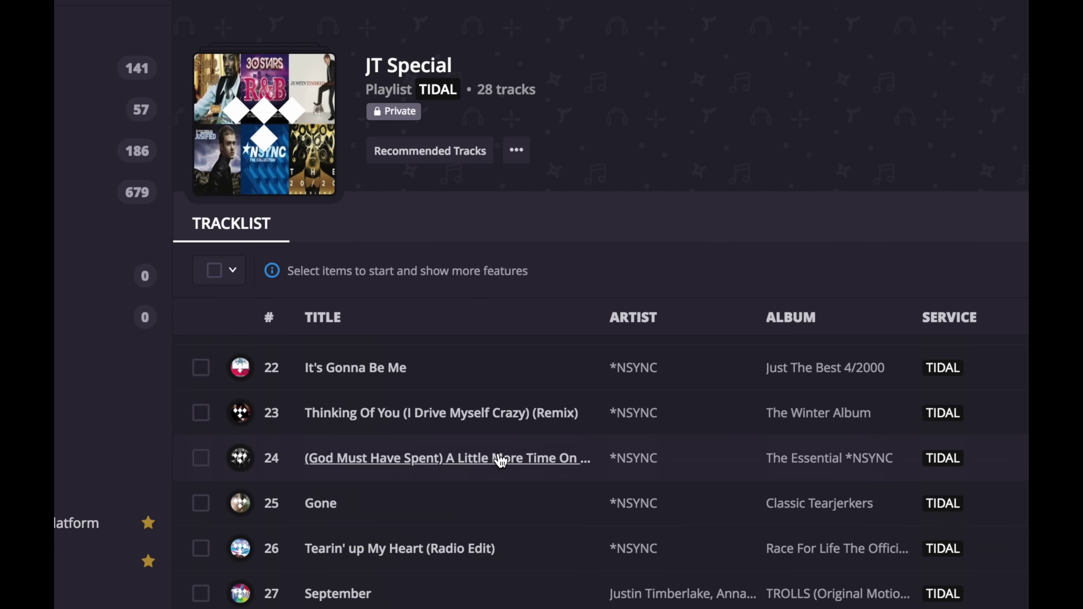
scroll(502, 459, "up", 20)
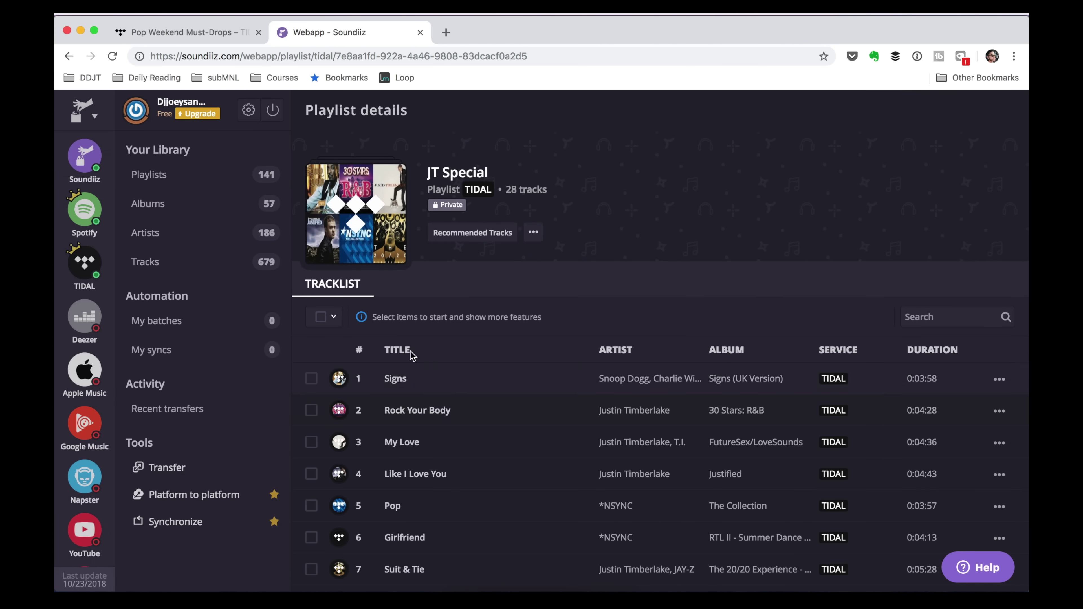
left_click(182, 176)
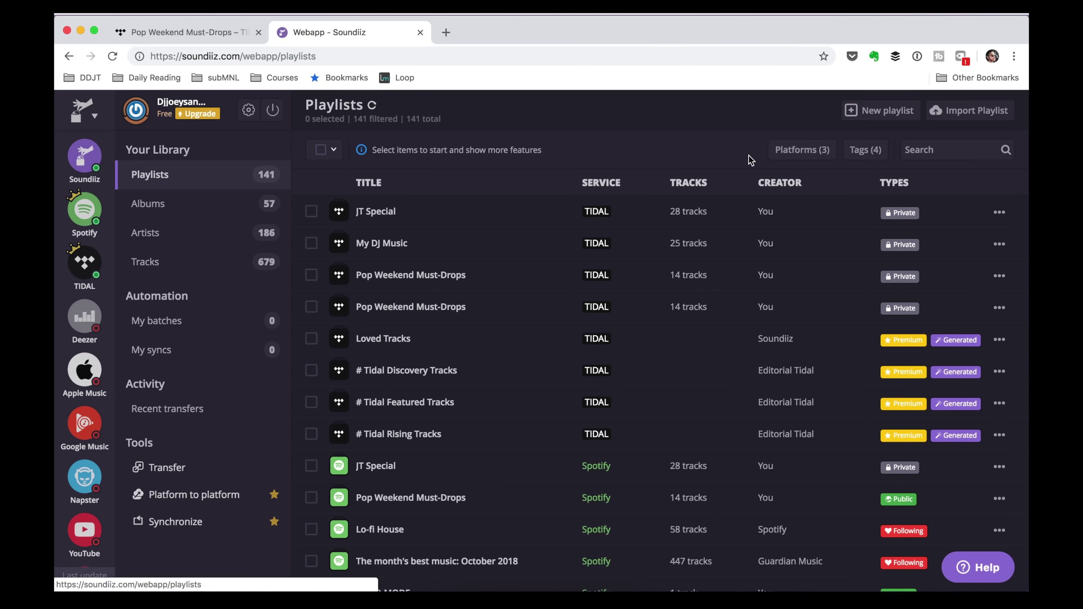
Scroll down to the Spotify entries and tick the 50-track Electronic Avant-Garde playlist
scroll(512, 254, "down", 5)
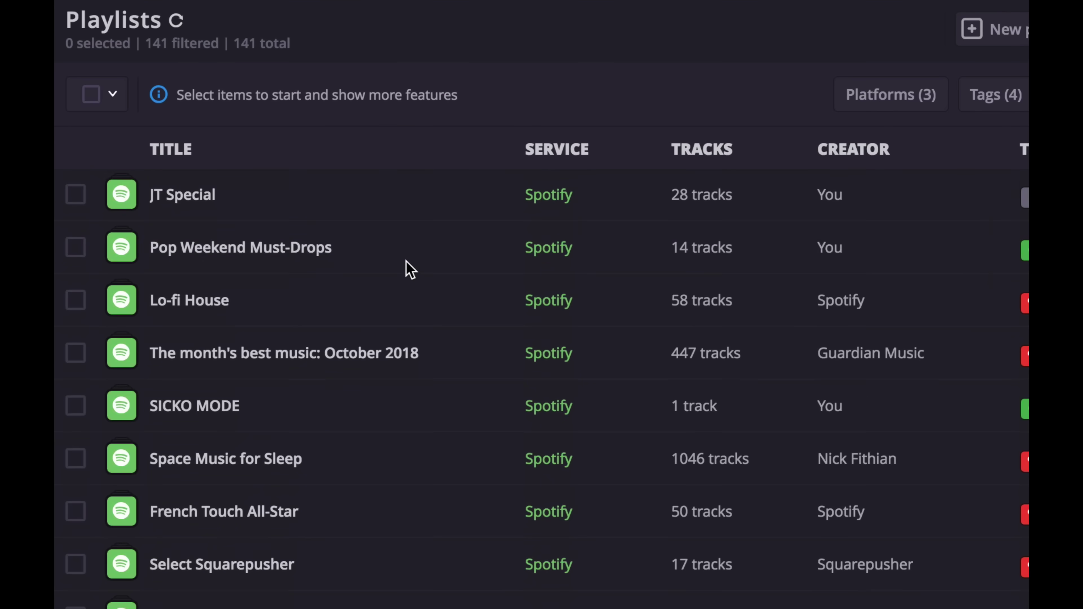
scroll(409, 270, "down", 2)
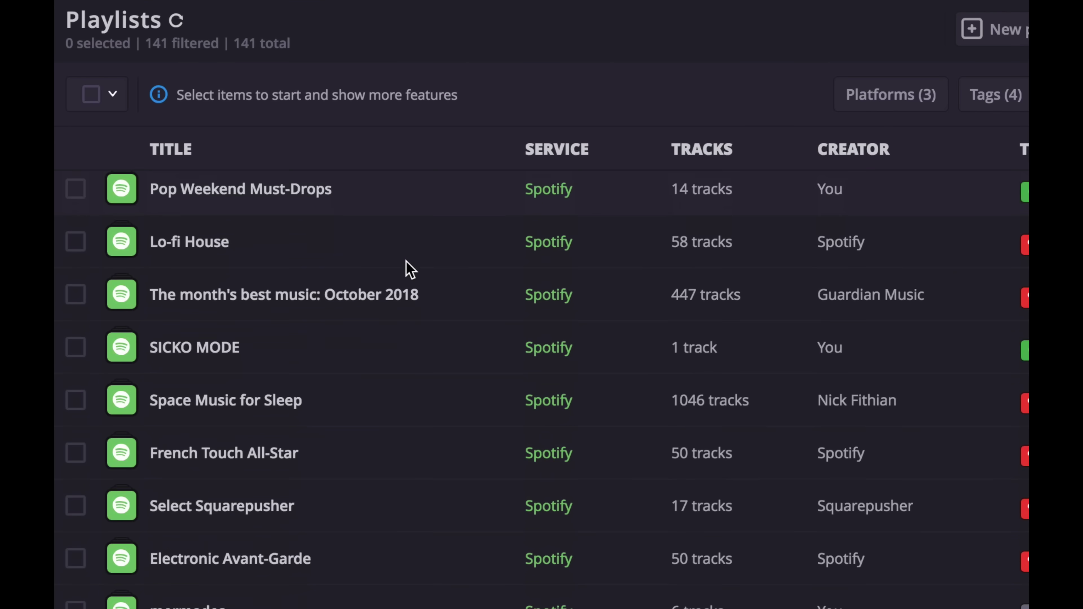
scroll(597, 405, "down", 1)
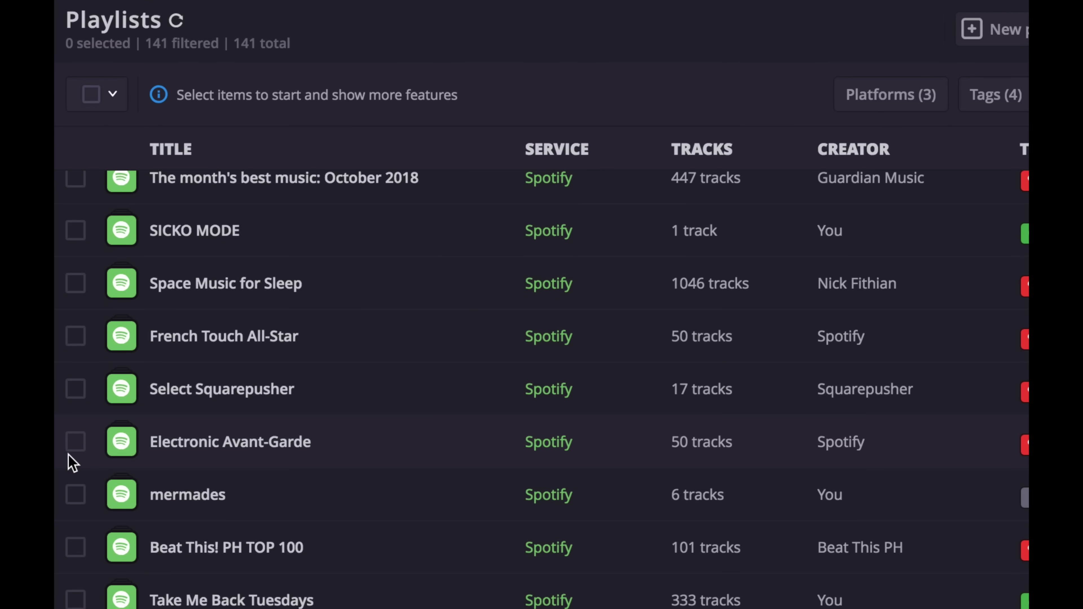
left_click(75, 443)
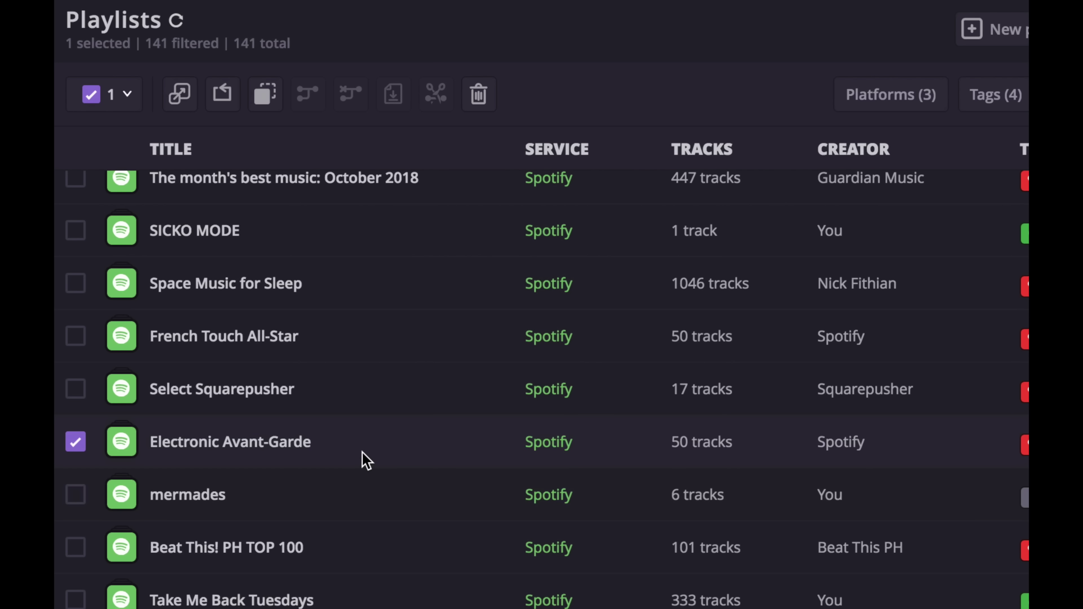
Convert Electronic Avant-Garde, keeping its title and all 50 tracks, with TIDAL as destination
left_click(179, 93)
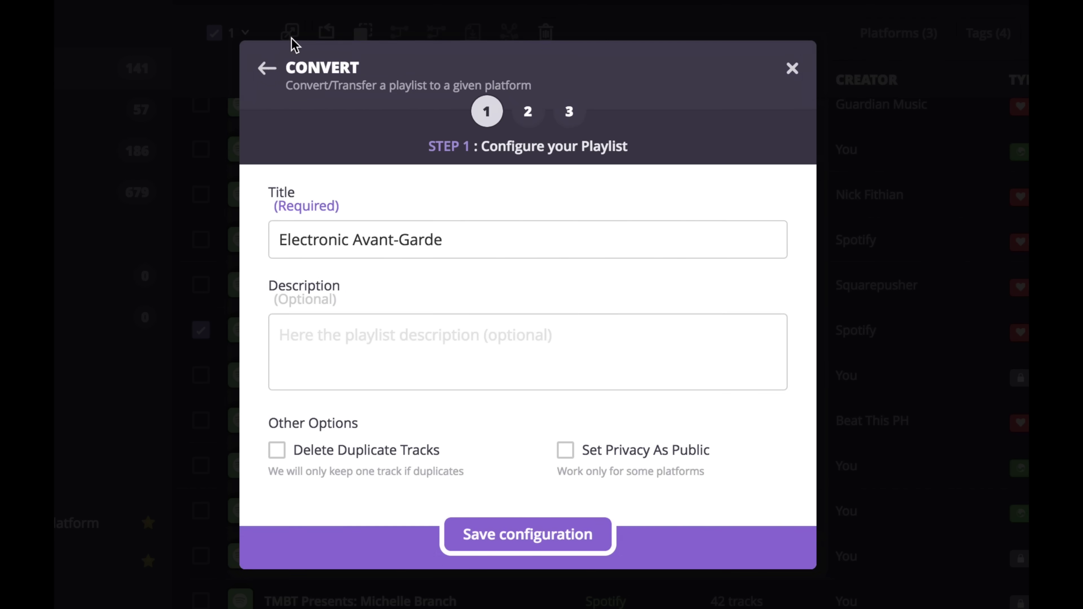
left_click(548, 534)
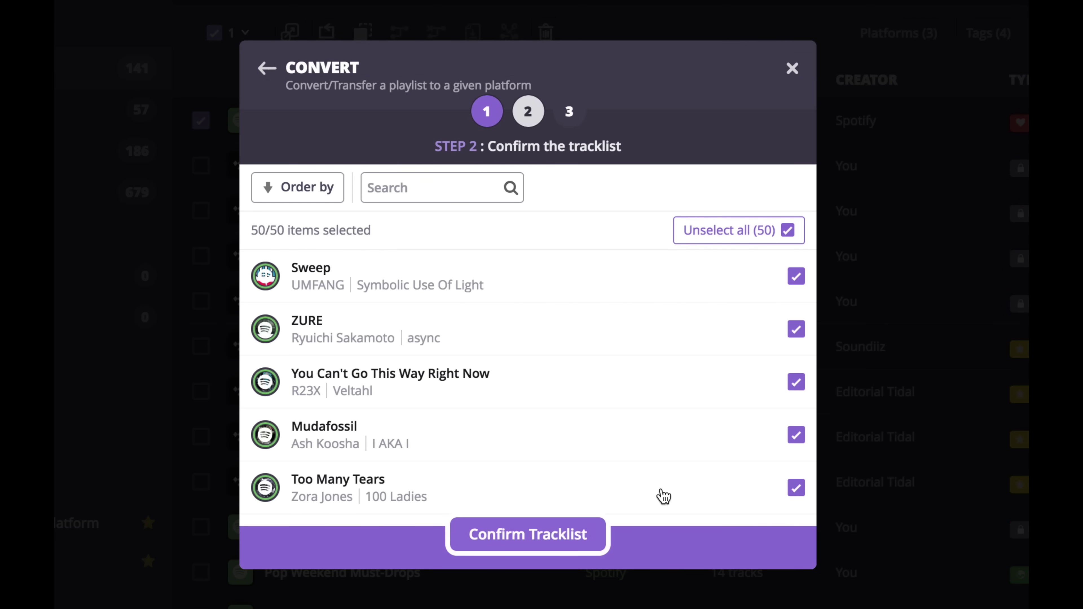
left_click(535, 540)
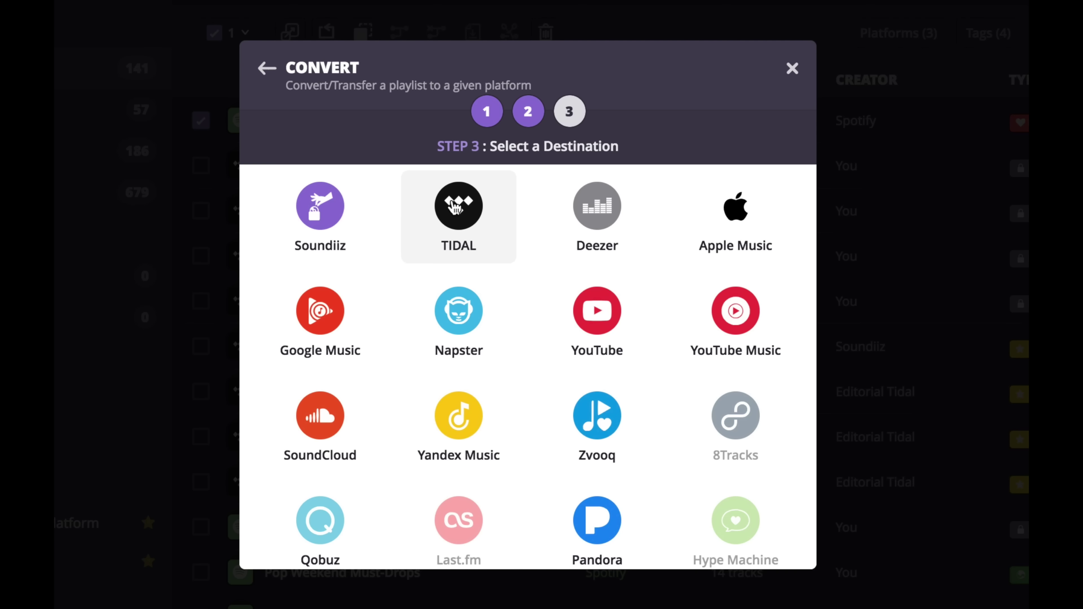
left_click(457, 209)
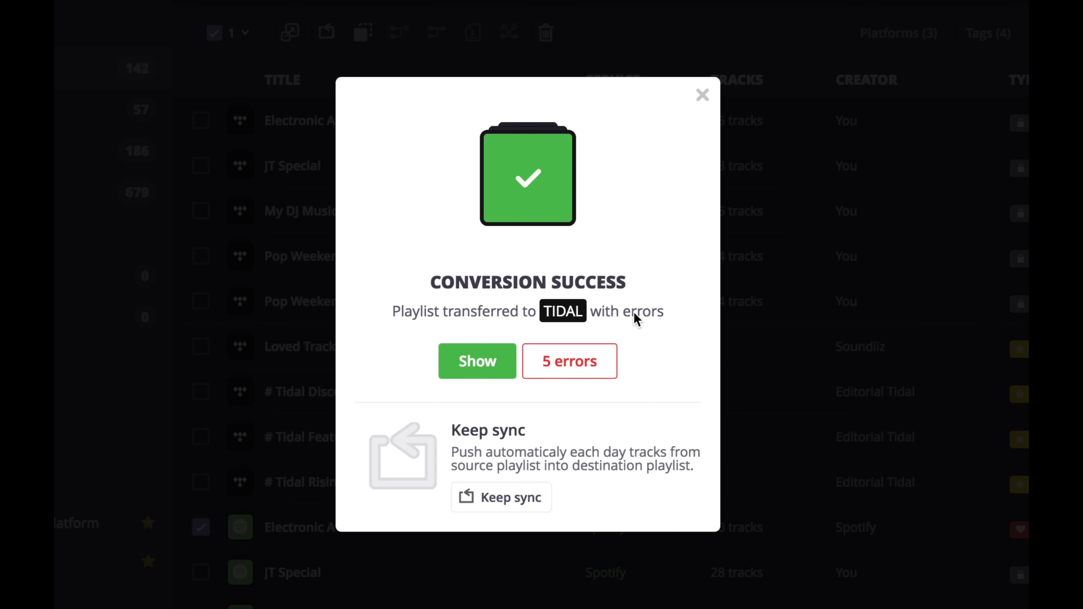
Check the five not-found tracks, browse the 45-track Electronic Avant-Garde TIDAL playlist, then switch to Serato DJ
left_click(590, 367)
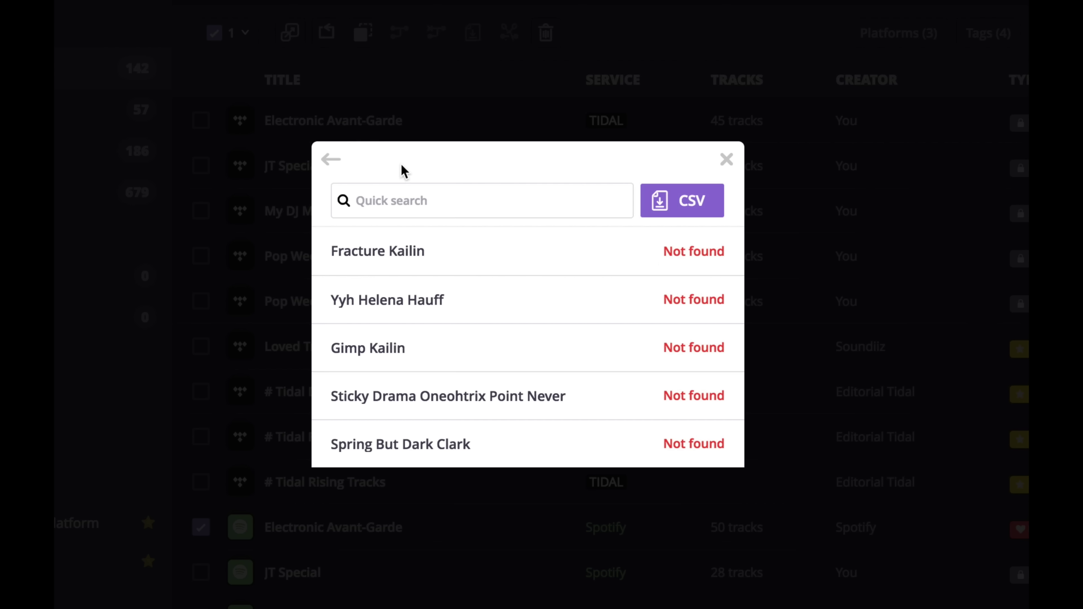
left_click(331, 159)
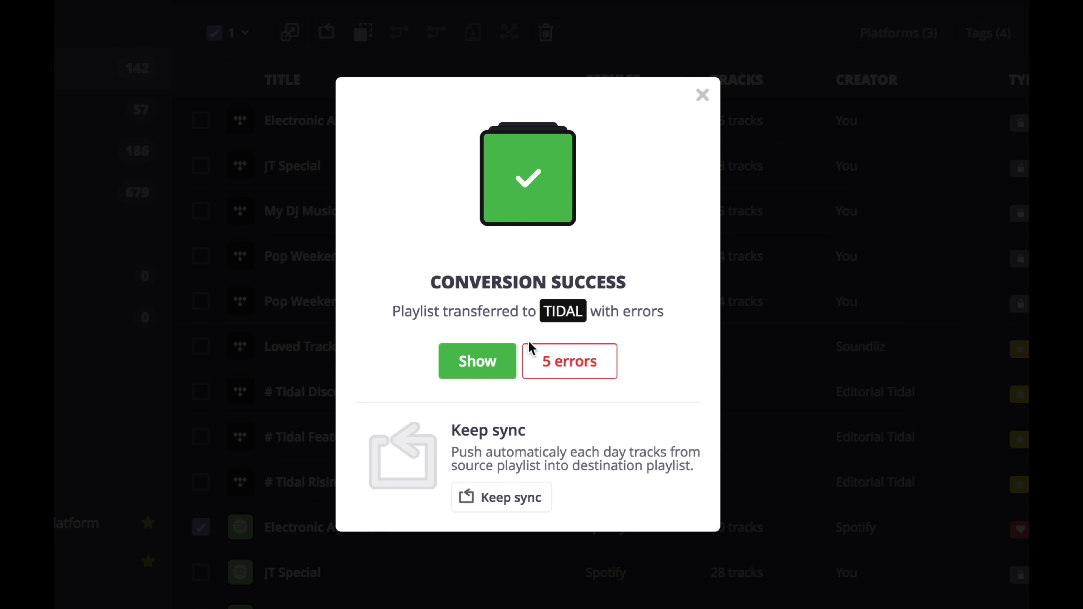
left_click(486, 366)
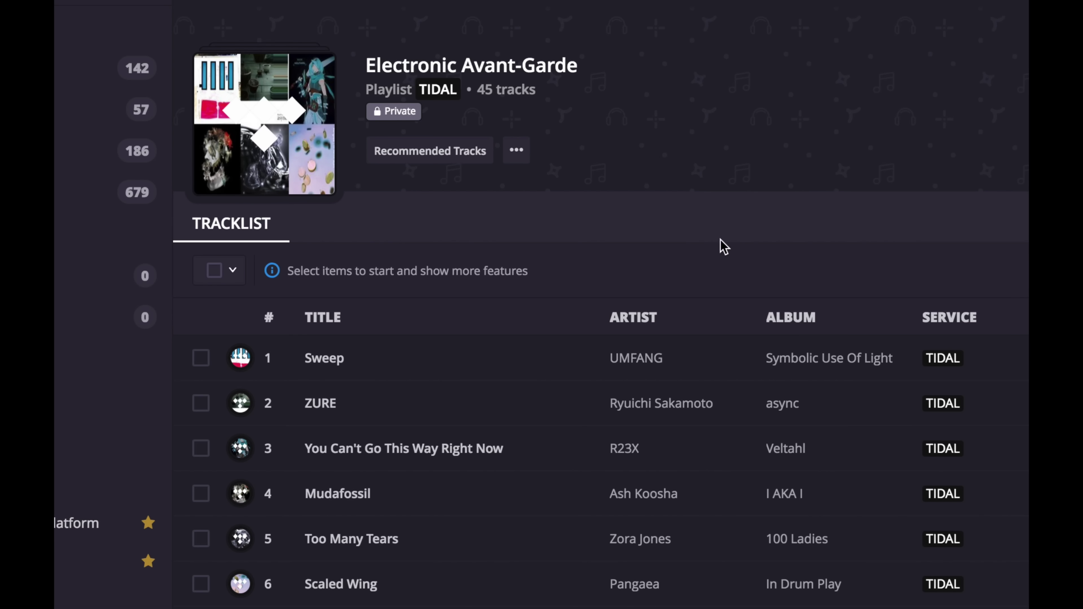
scroll(339, 350, "down", 5)
scroll(339, 351, "down", 15)
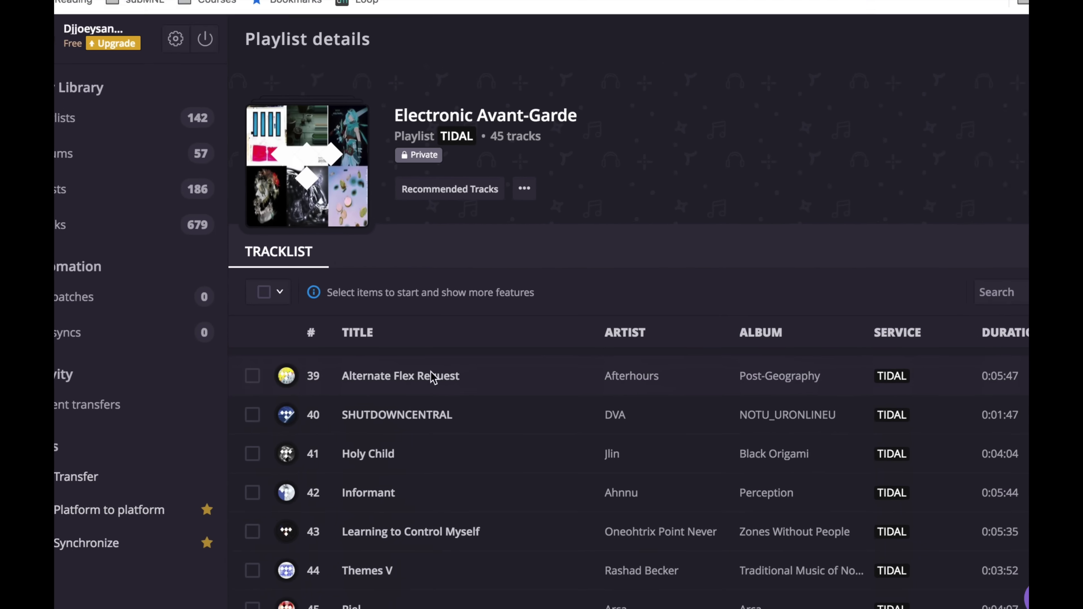
scroll(460, 385, "up", 20)
scroll(560, 411, "down", 8)
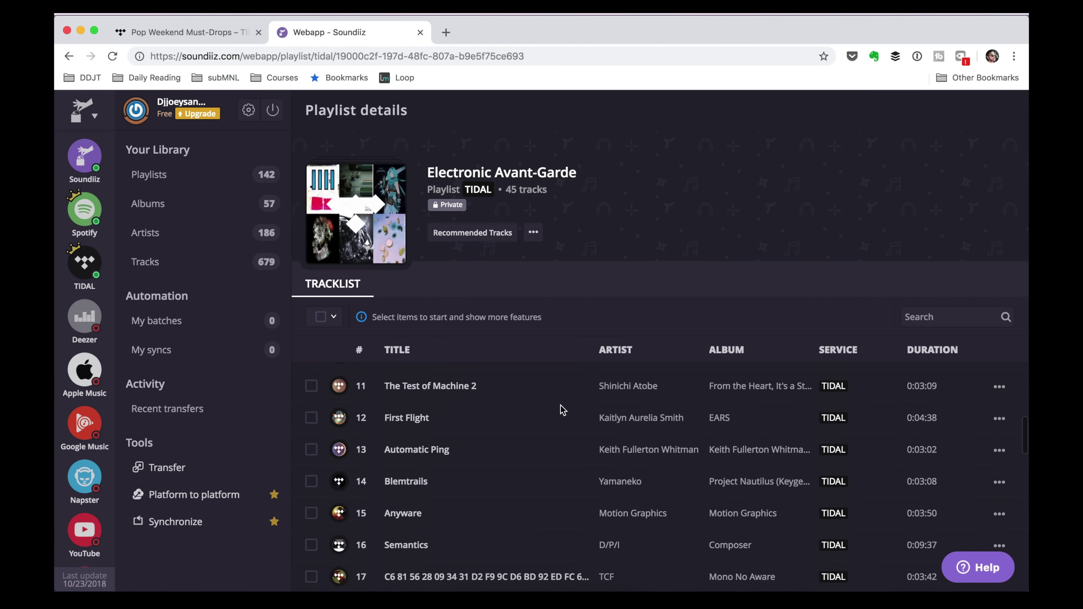
scroll(561, 411, "up", 8)
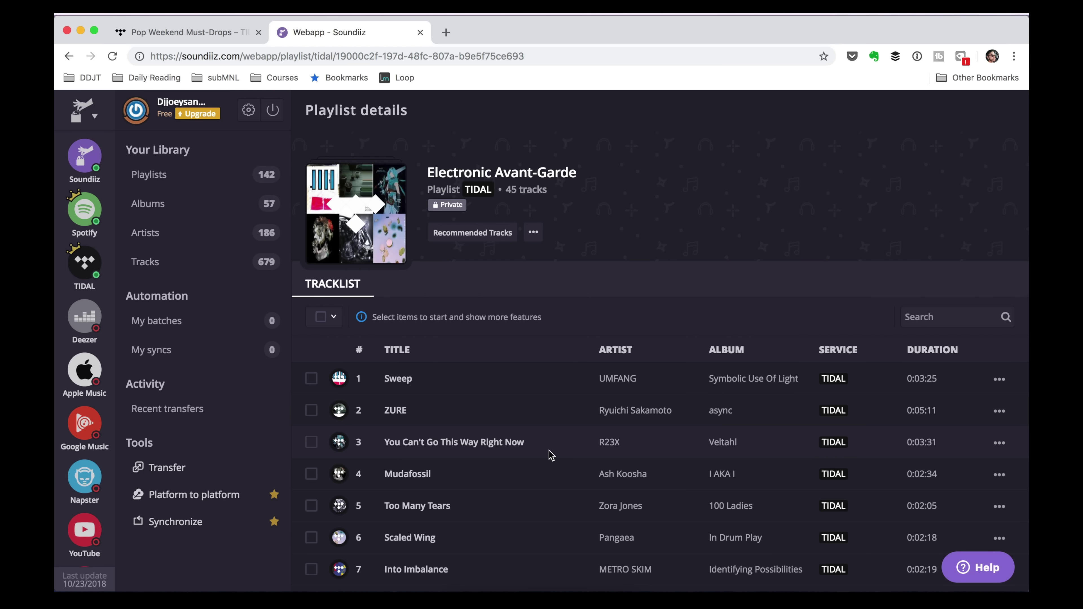
left_click(547, 585)
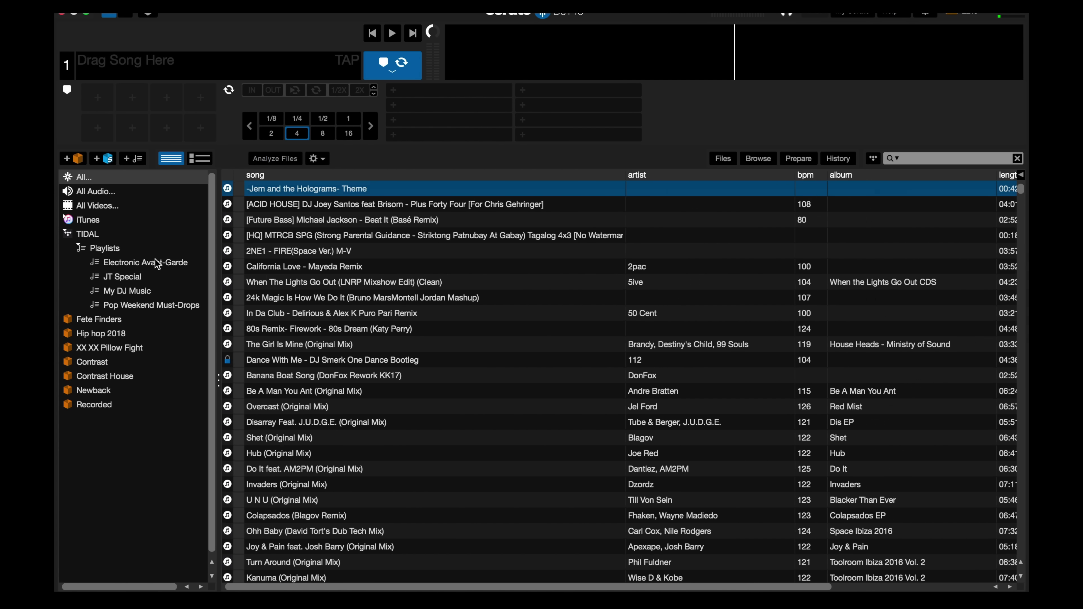
From Electronic Avant-Garde, load Mudafossil then Into Imbalance onto deck 1 and skip ahead
left_click(157, 263)
left_click_drag(358, 238, 557, 78)
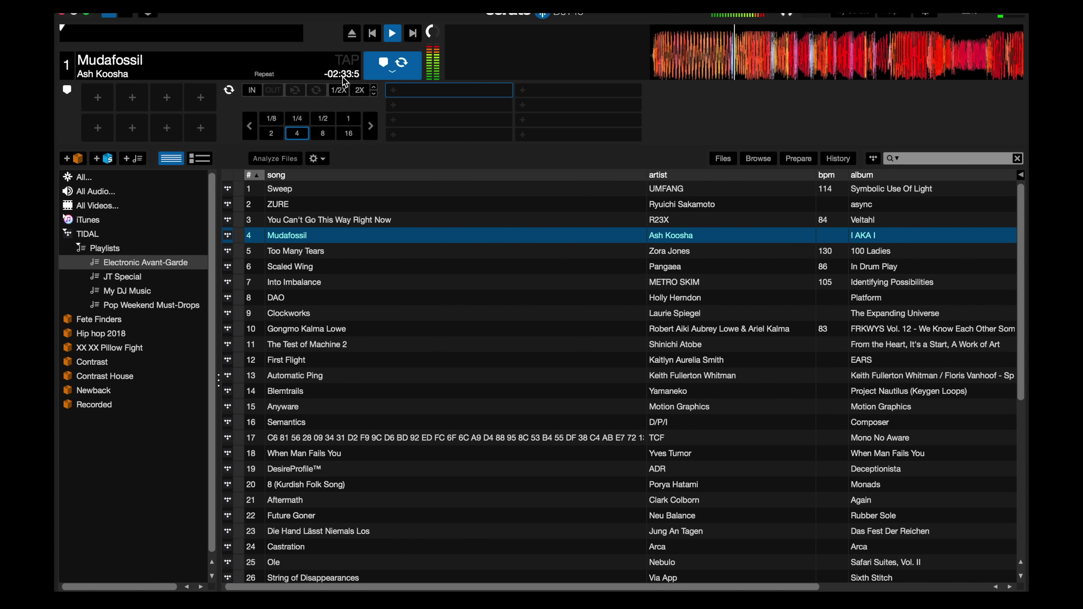
left_click_drag(345, 283, 662, 61)
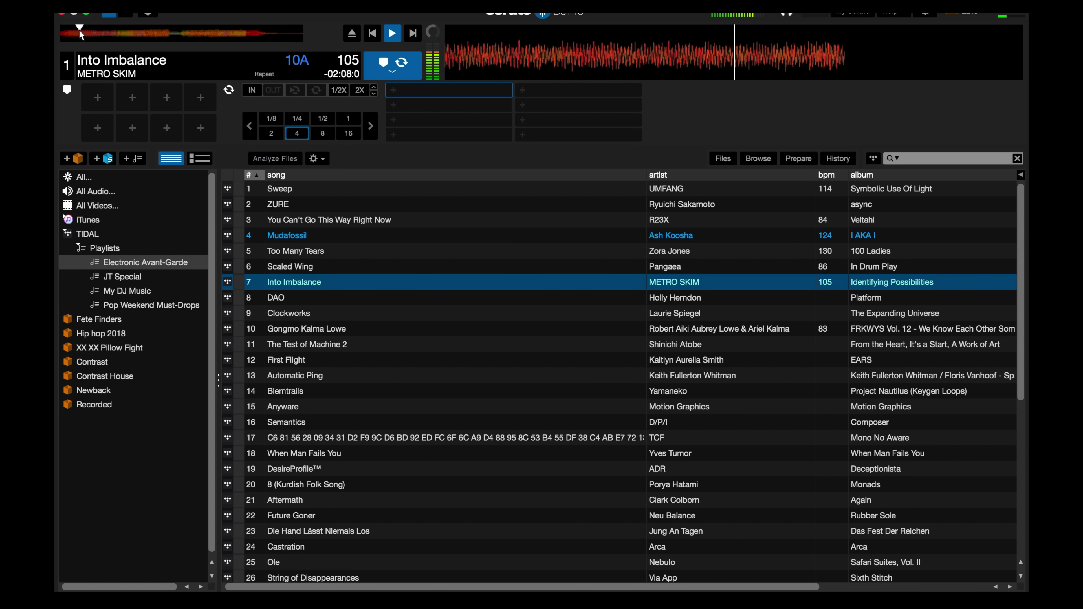
left_click(110, 33)
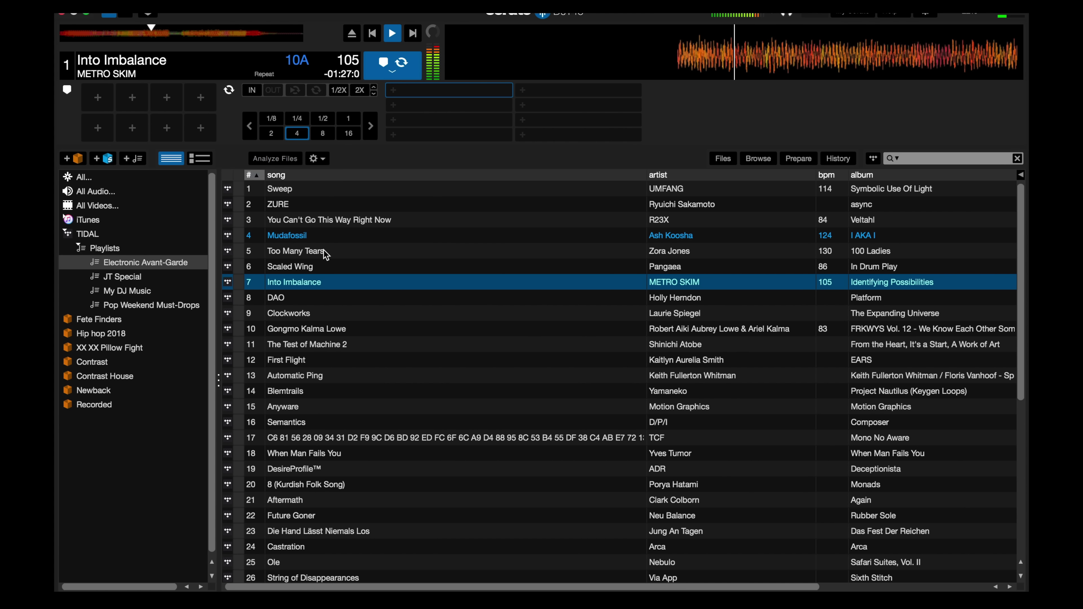
From JT Special, load FutureSex / LoveSound then Ayo Technology (Explicit) onto deck 1
left_click(124, 276)
left_click_drag(896, 345, 593, 64)
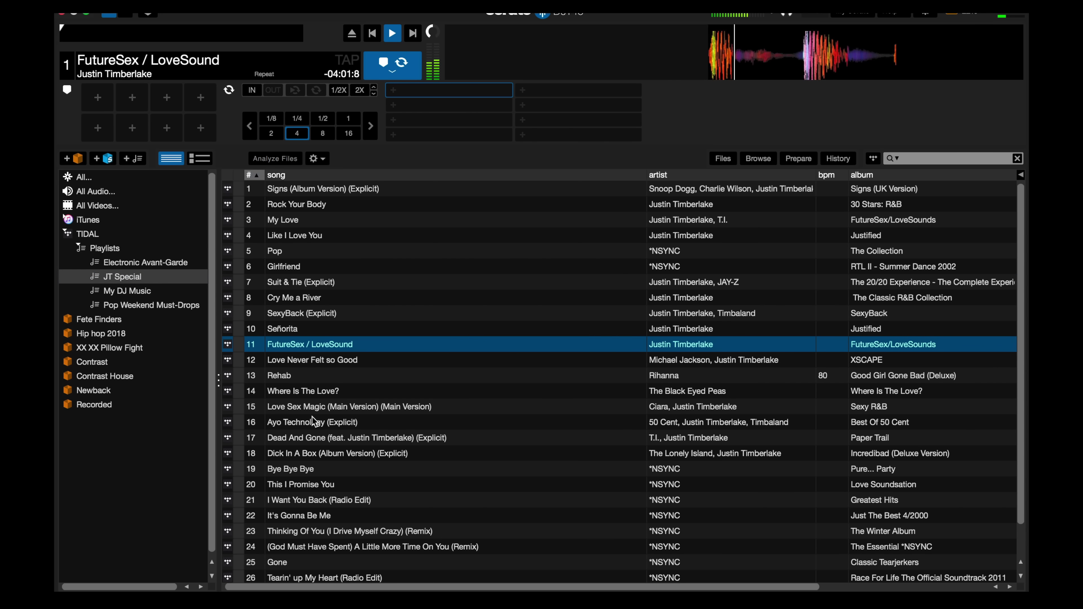
left_click_drag(313, 422, 621, 100)
left_click_drag(589, 62, 589, 64)
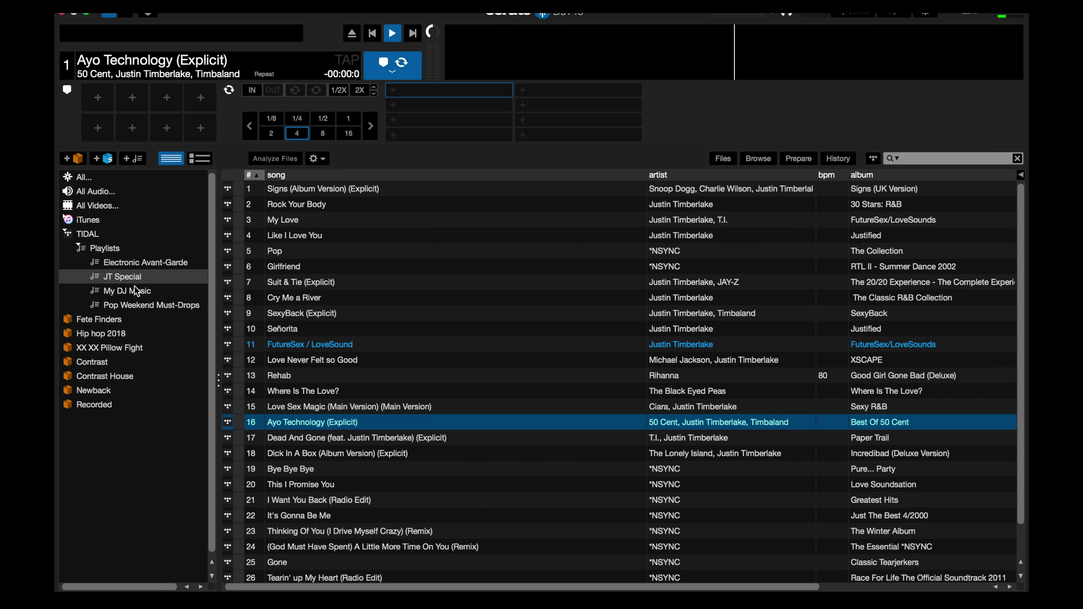
From Pop Weekend Must-Drops, load Pray for Me then Cut To The Feeling onto deck 1
left_click(136, 305)
left_click_drag(333, 299, 708, 59)
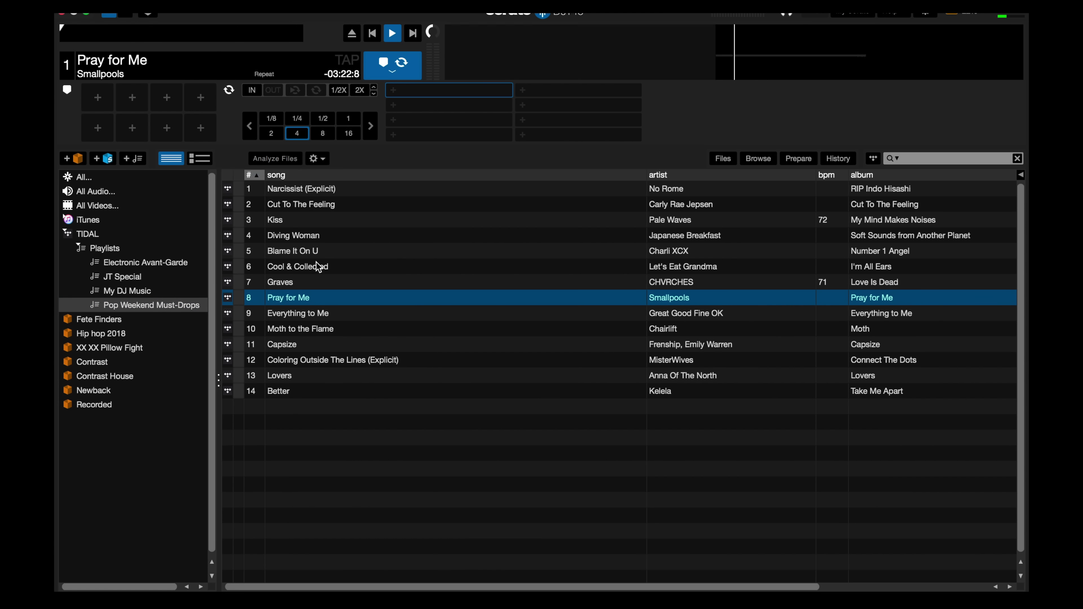
left_click_drag(294, 205, 644, 49)
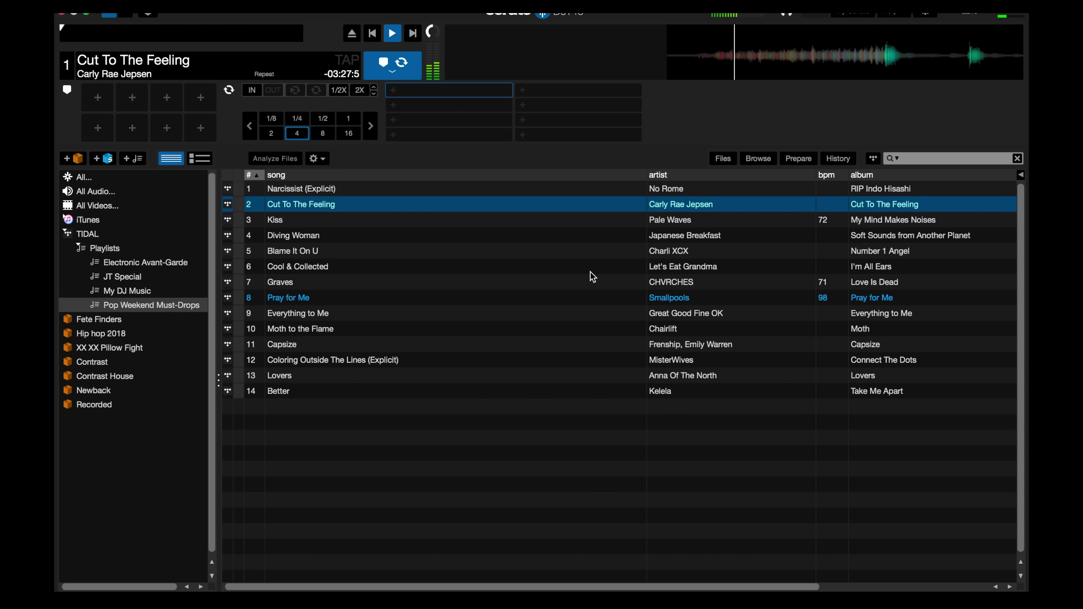